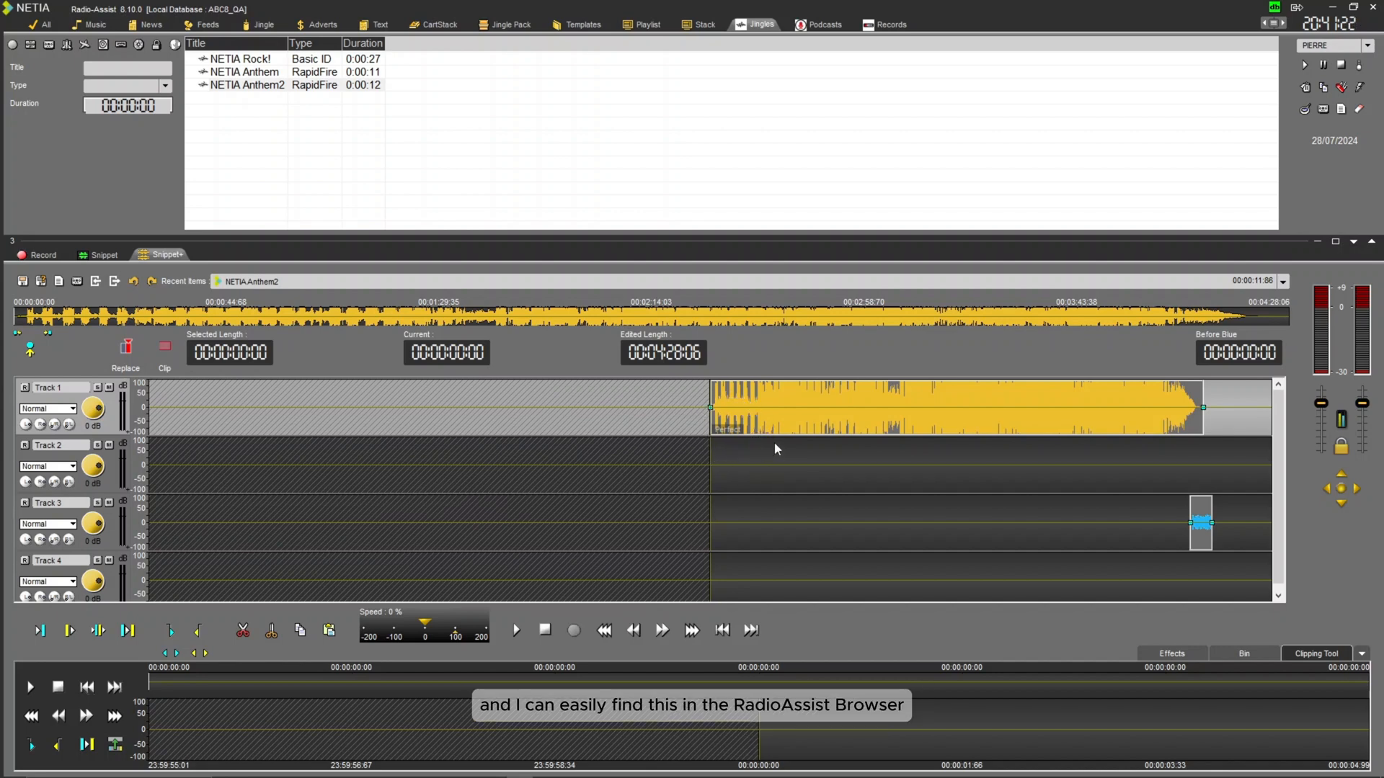
- Locate the Perfect clip on Track 1 in the browser and trim its end to a length of about 4:02.26
click(821, 431)
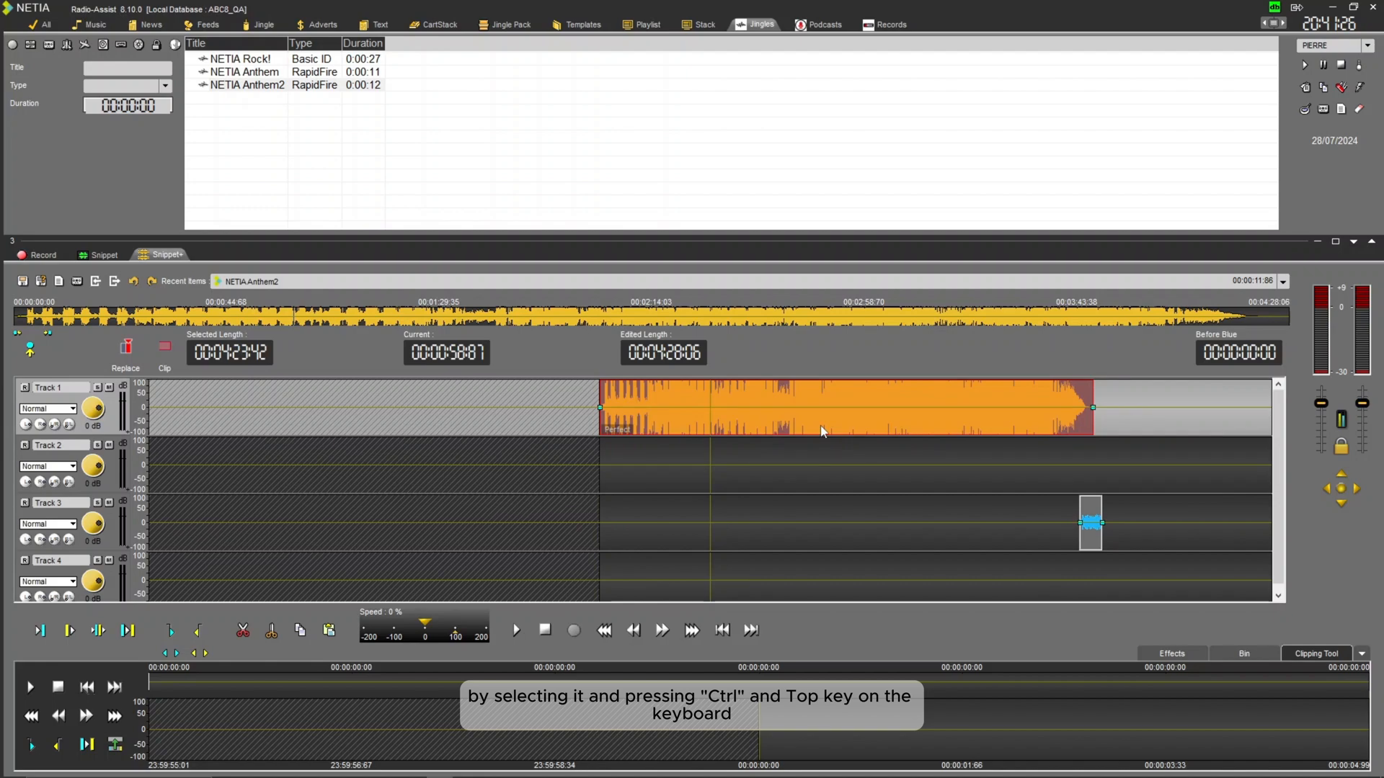
key(ctrl+Up)
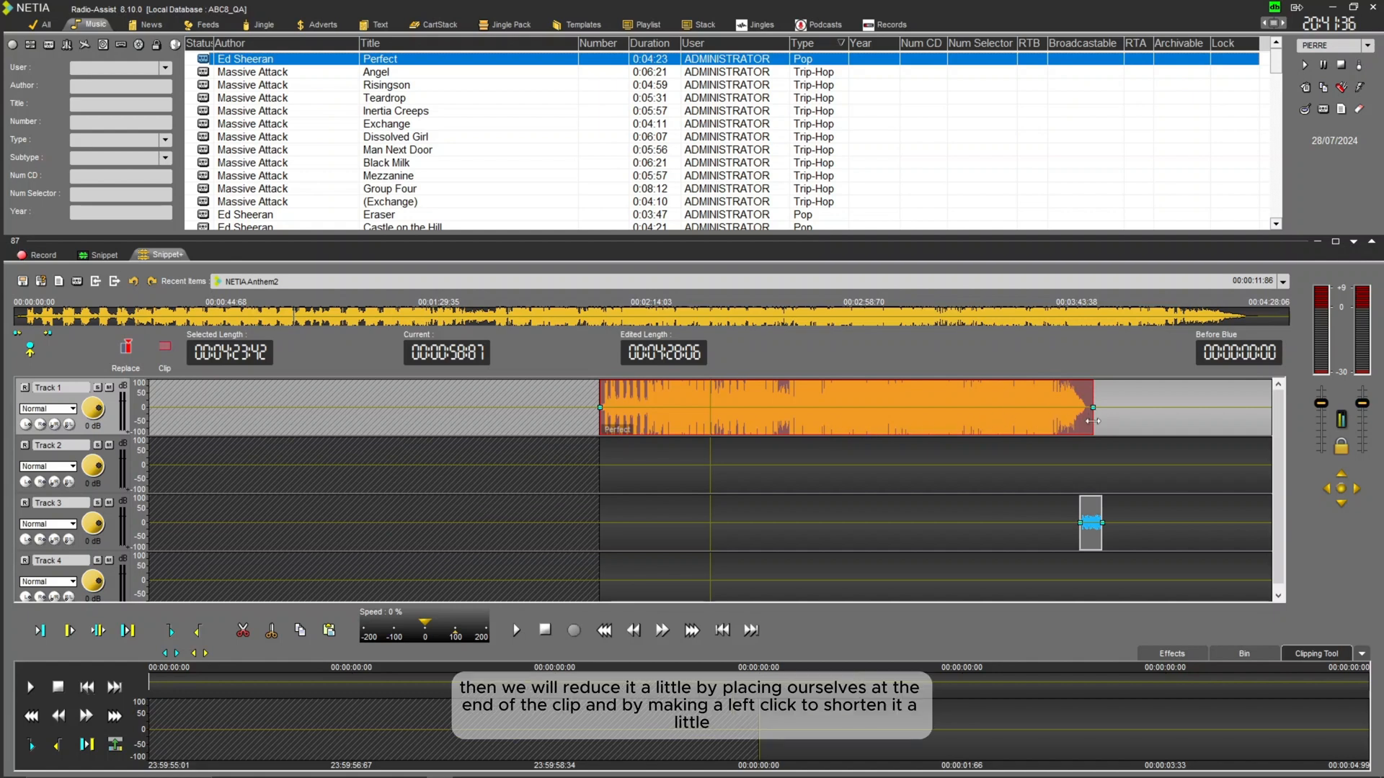
drag(1092, 421, 1053, 428)
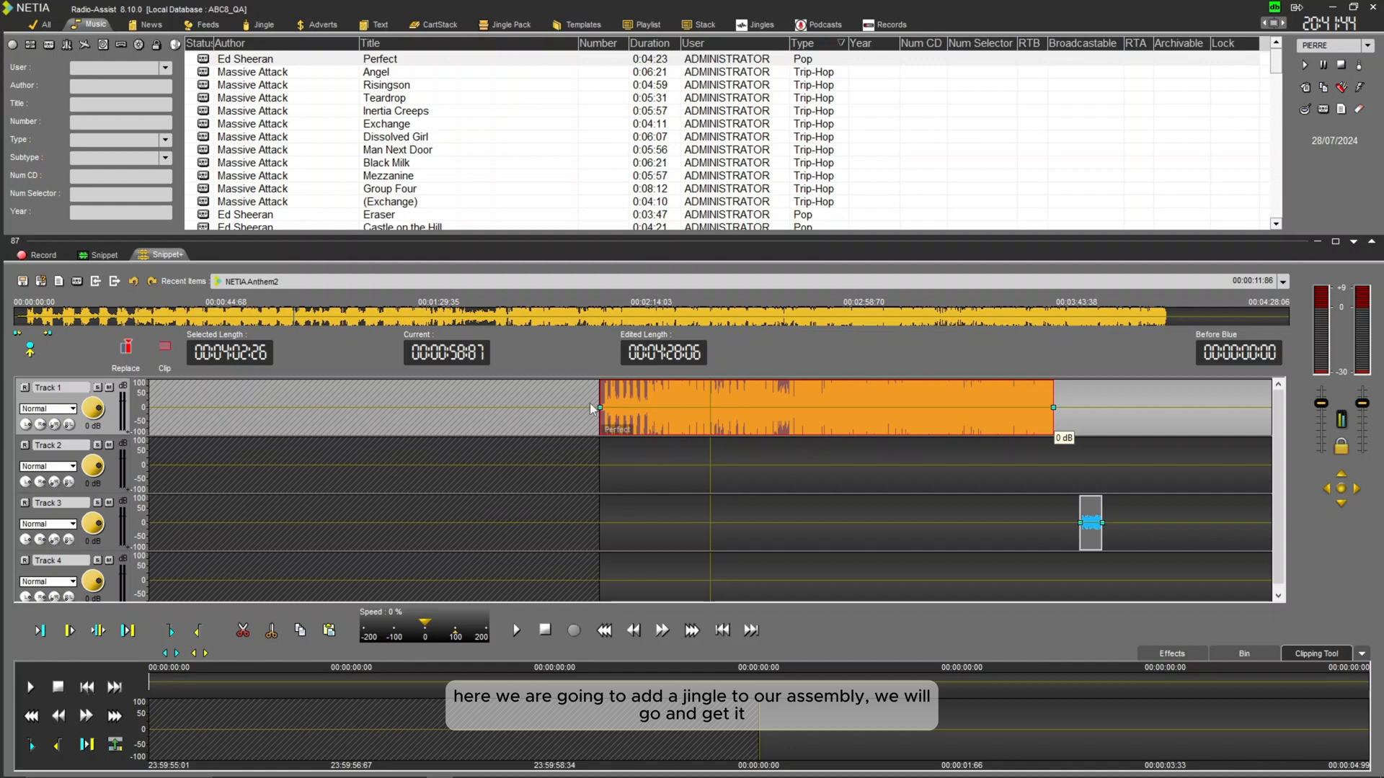
- Return the play position to the start of Track 1 and show the jingles library
click(587, 398)
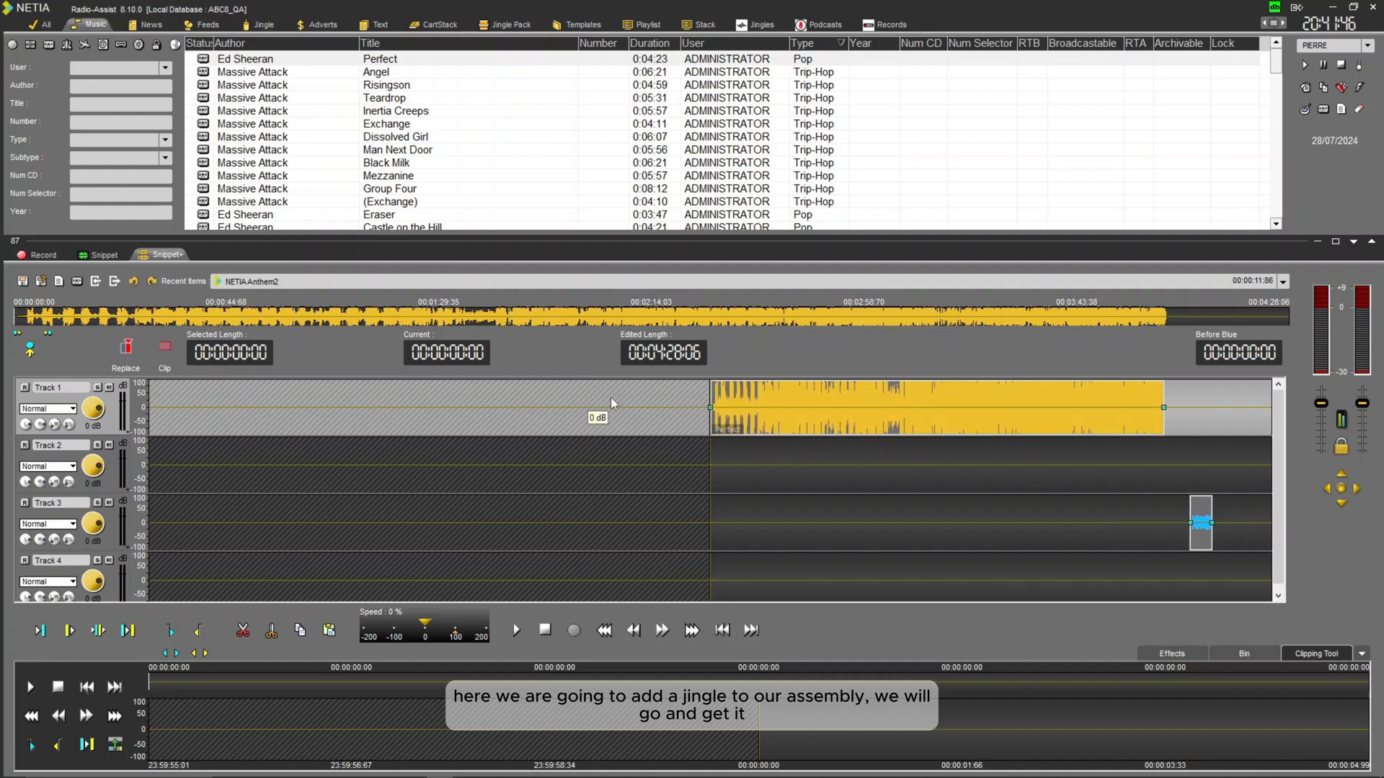
click(742, 26)
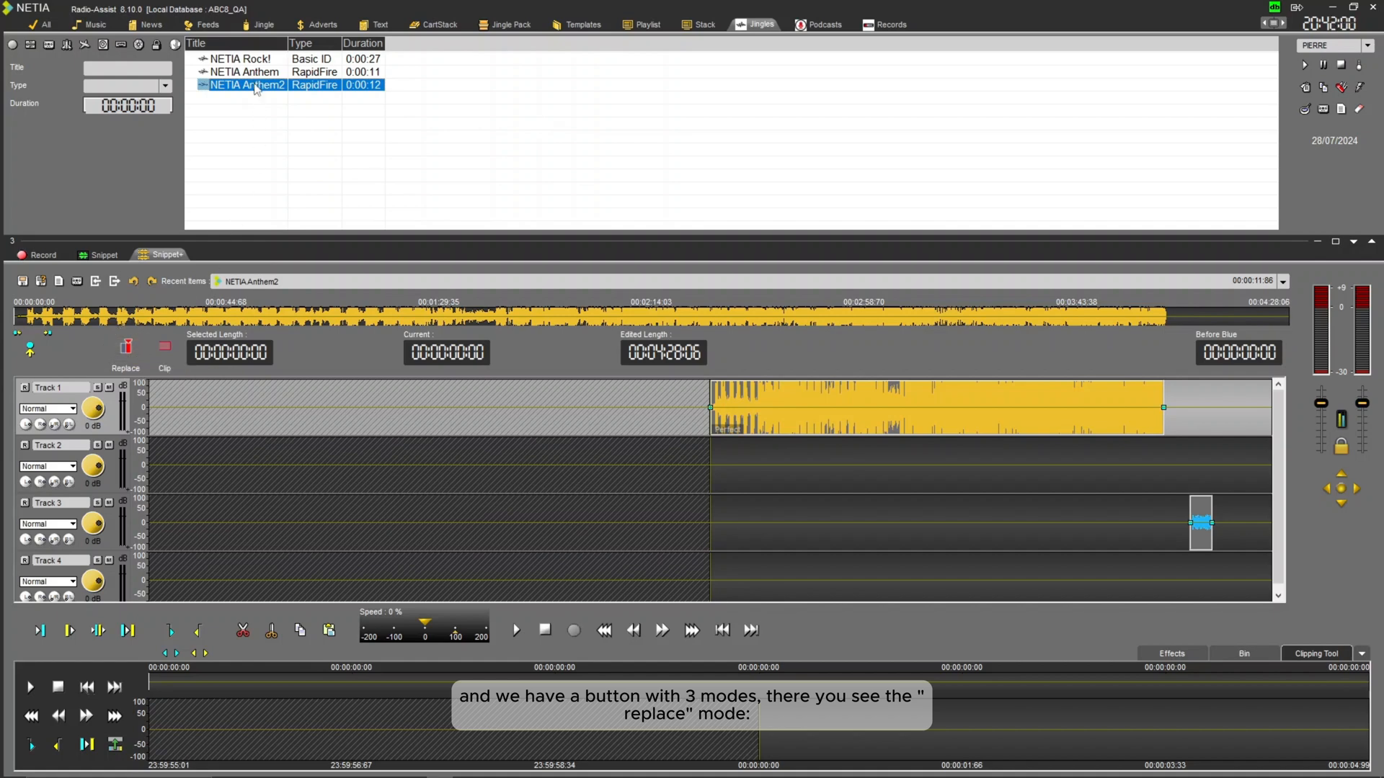
- Try placing the NETIA Anthem2 jingle at the start of Track 1 in Replace mode and in Insert mode, undoing each attempt
drag(256, 88, 684, 407)
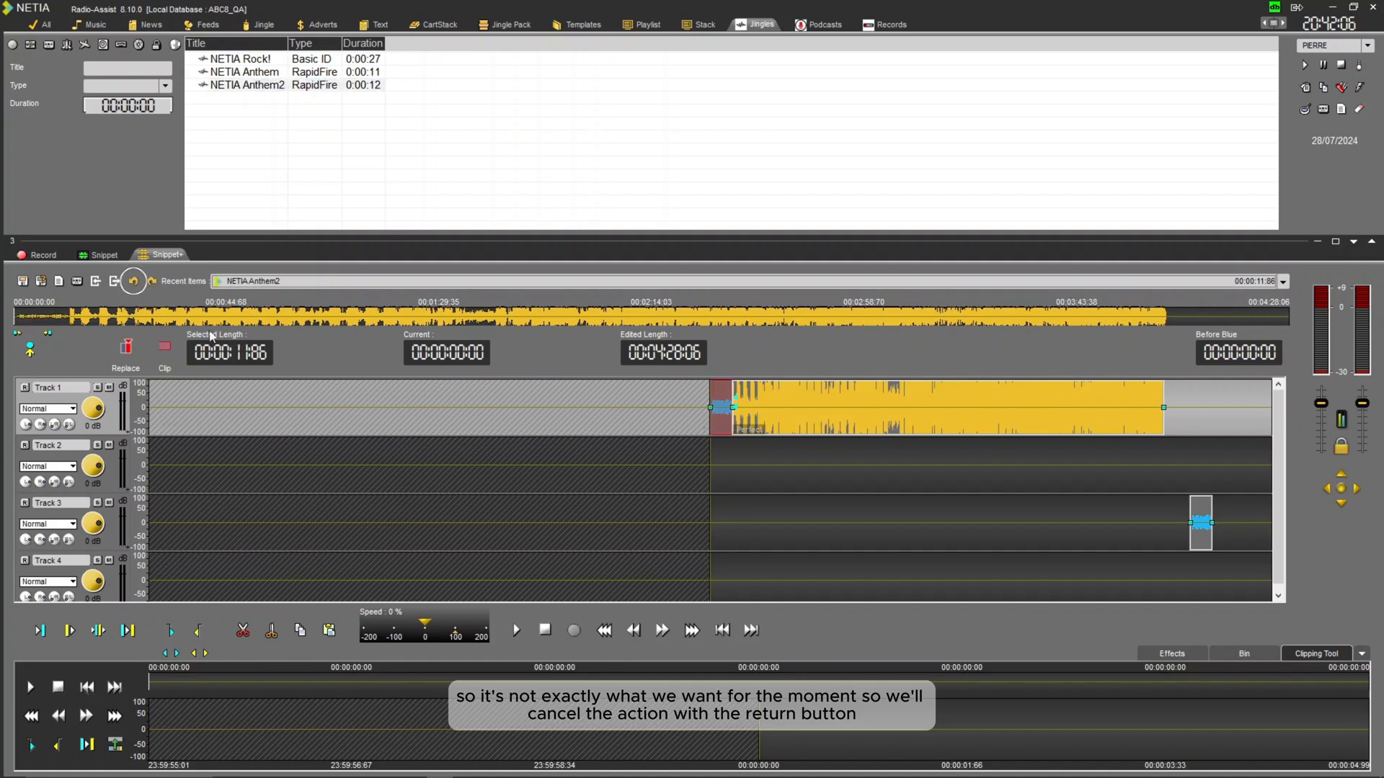
click(137, 284)
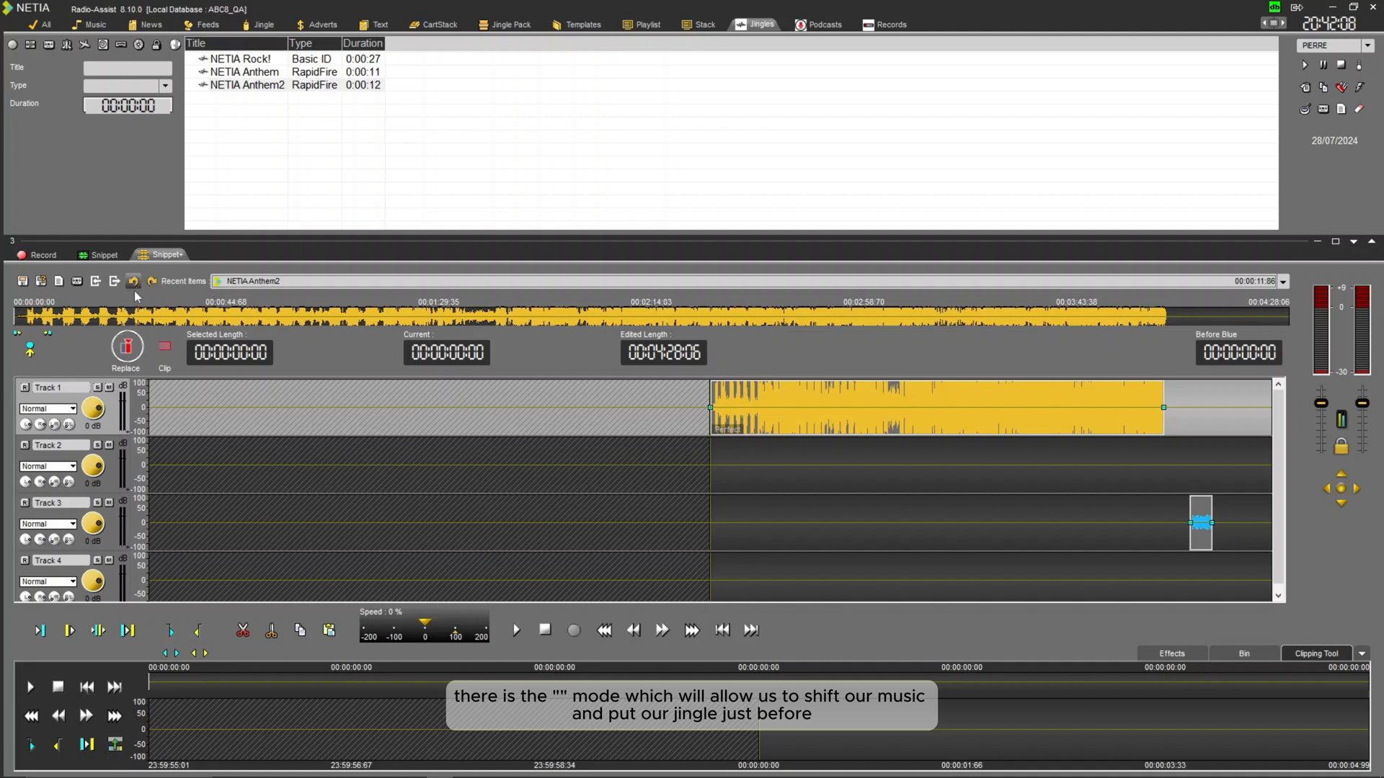
click(136, 360)
drag(253, 85, 666, 412)
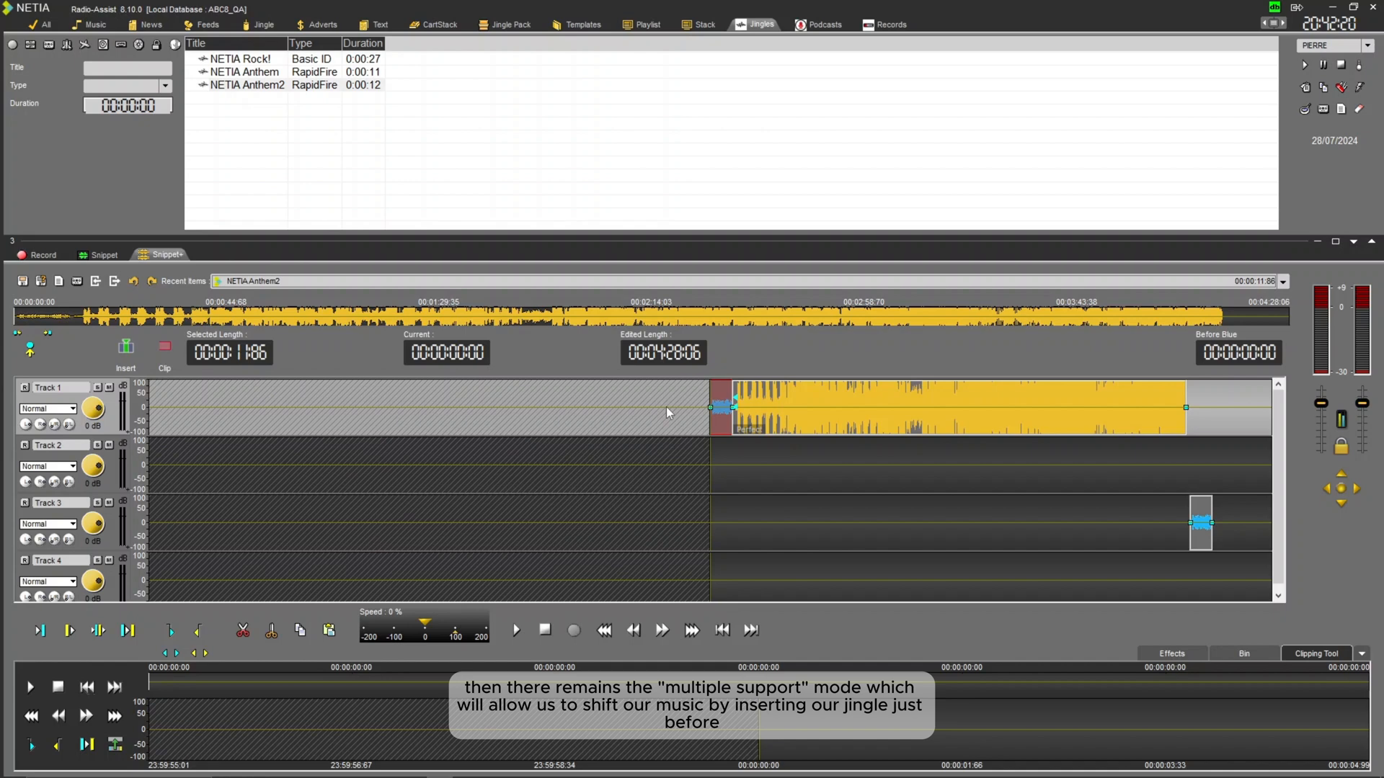
click(133, 281)
- Insert the NETIA Anthem2 jingle at the start of Track 1 in Insert All mode and move the Perfect clip down to Track 2
click(126, 348)
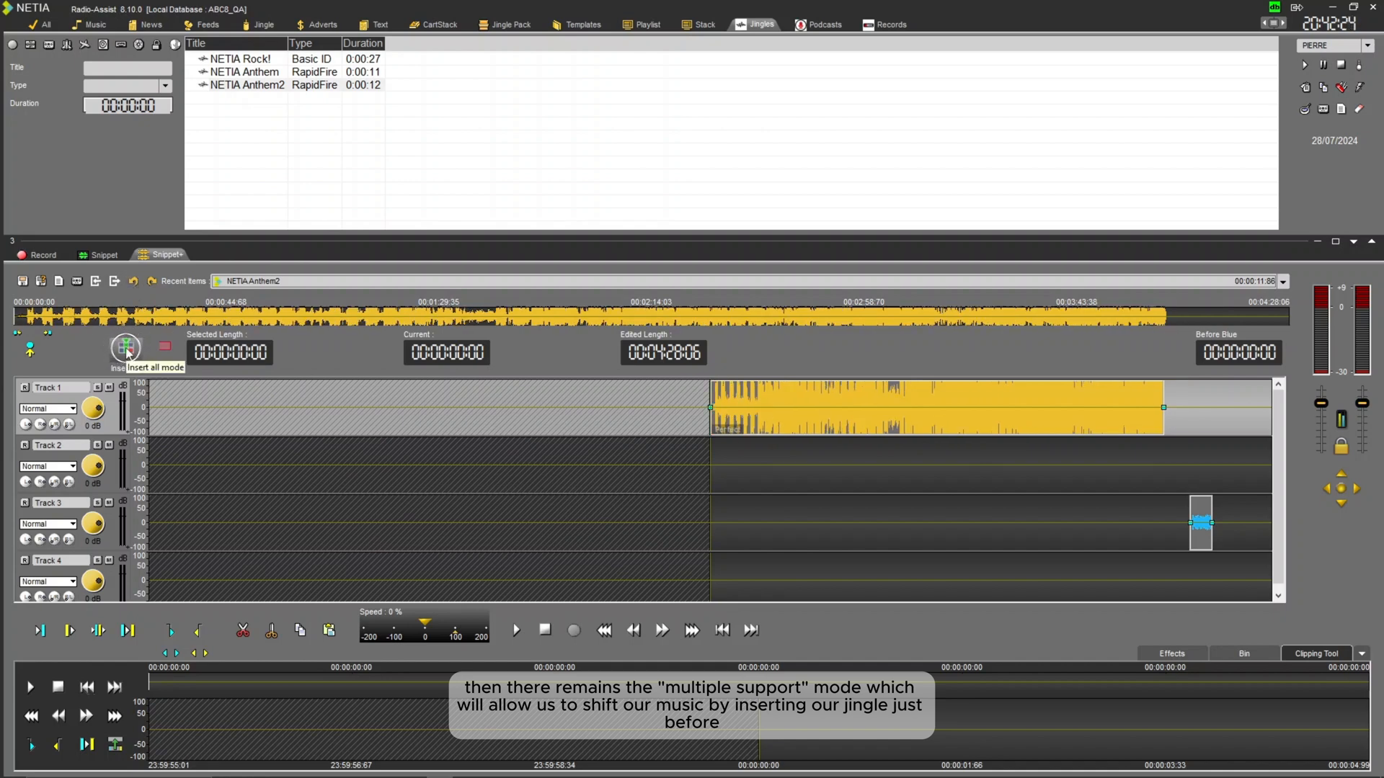
drag(273, 86, 644, 410)
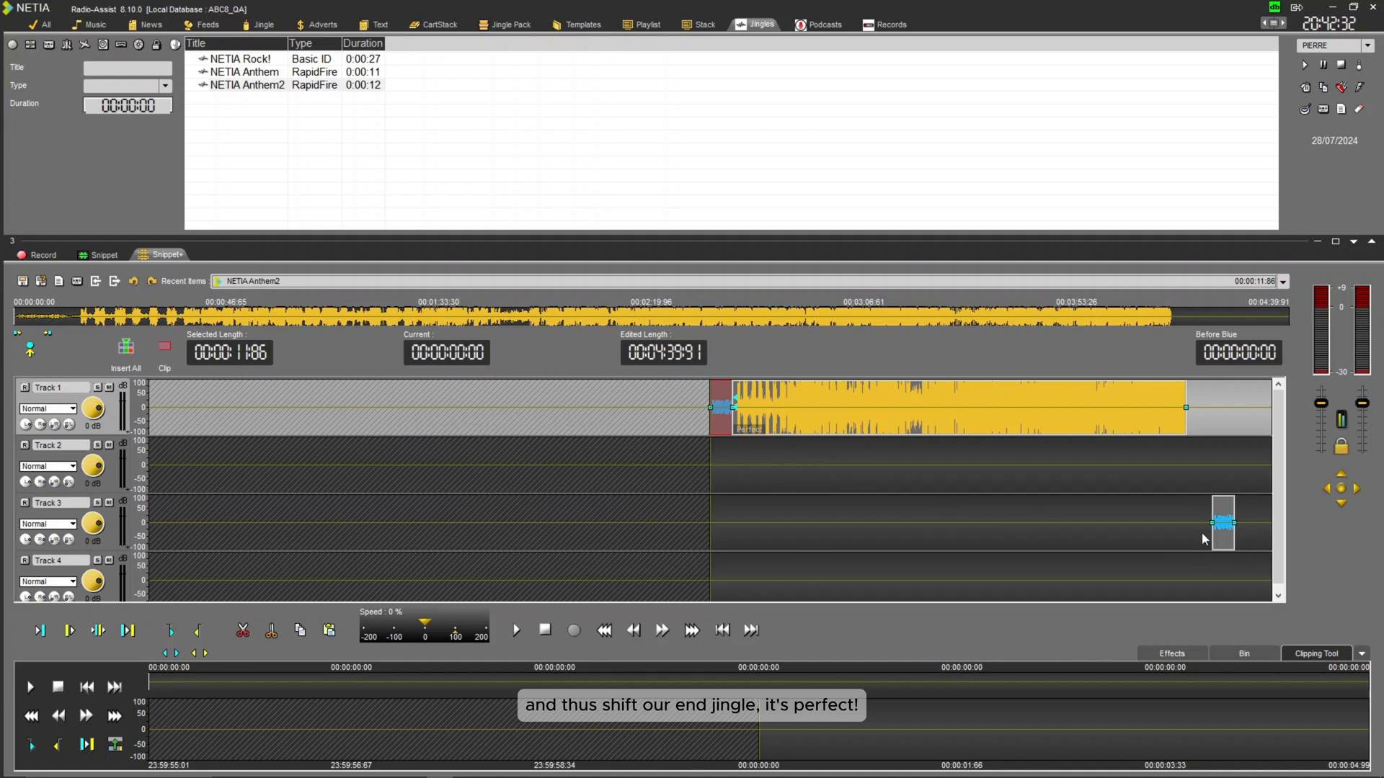
click(809, 421)
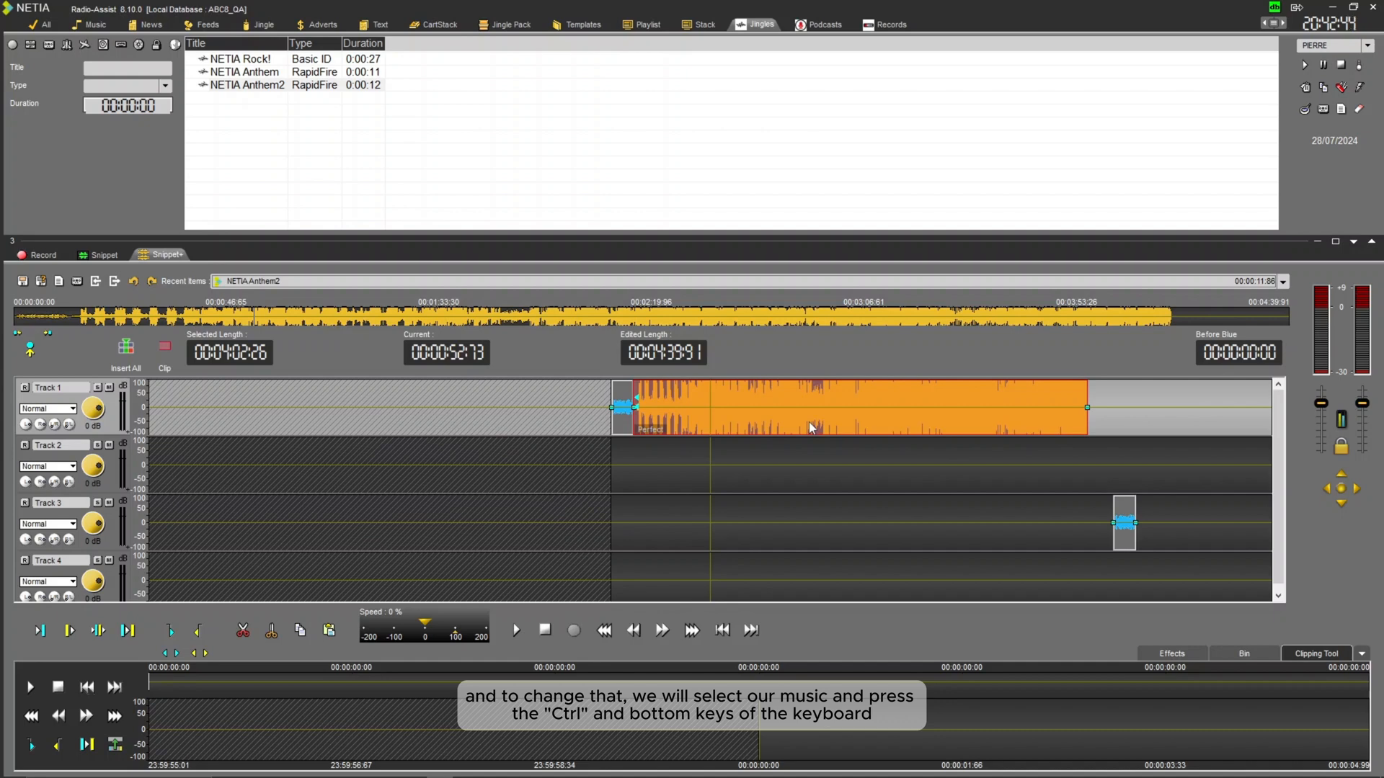
key(ctrl+Down)
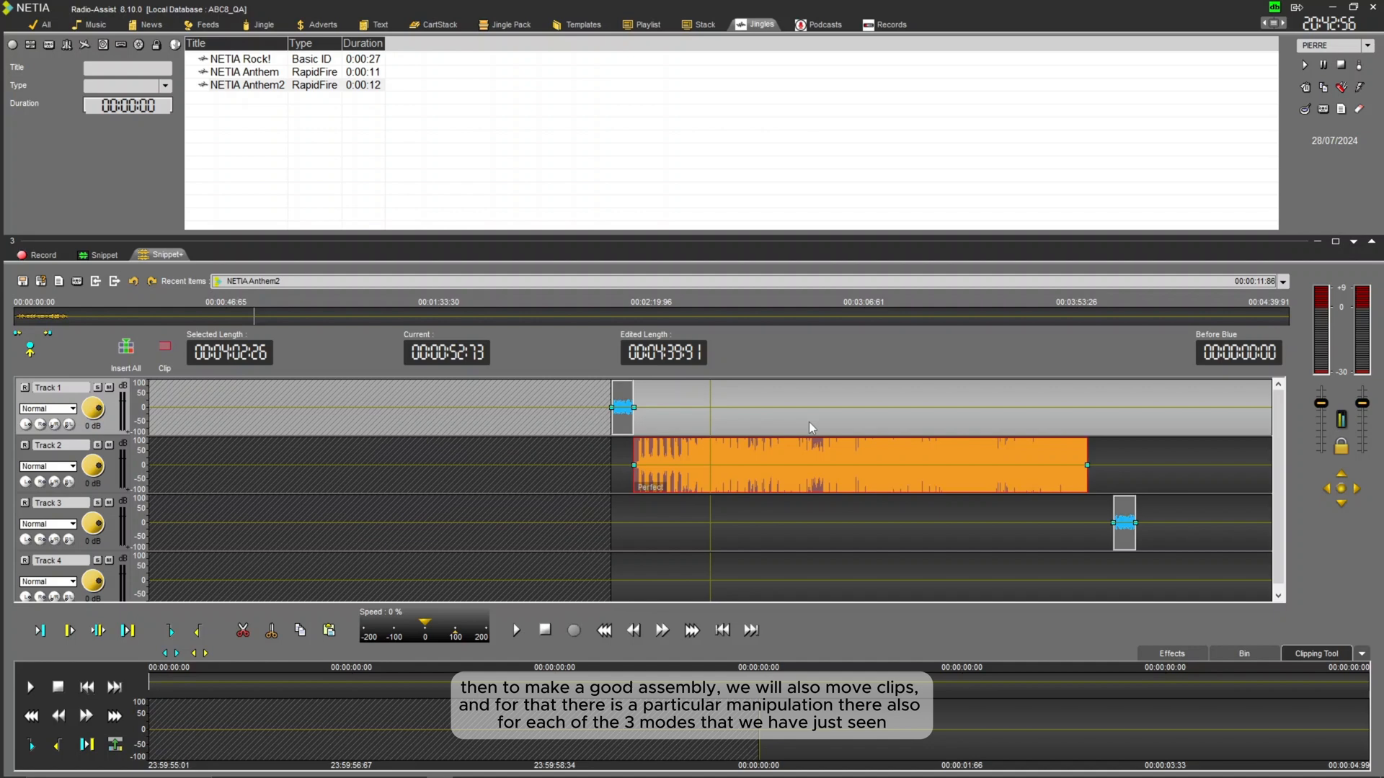
- Split the Perfect clip on Track 2 into three parts at about 1:15.05 and 2:28.94
click(751, 478)
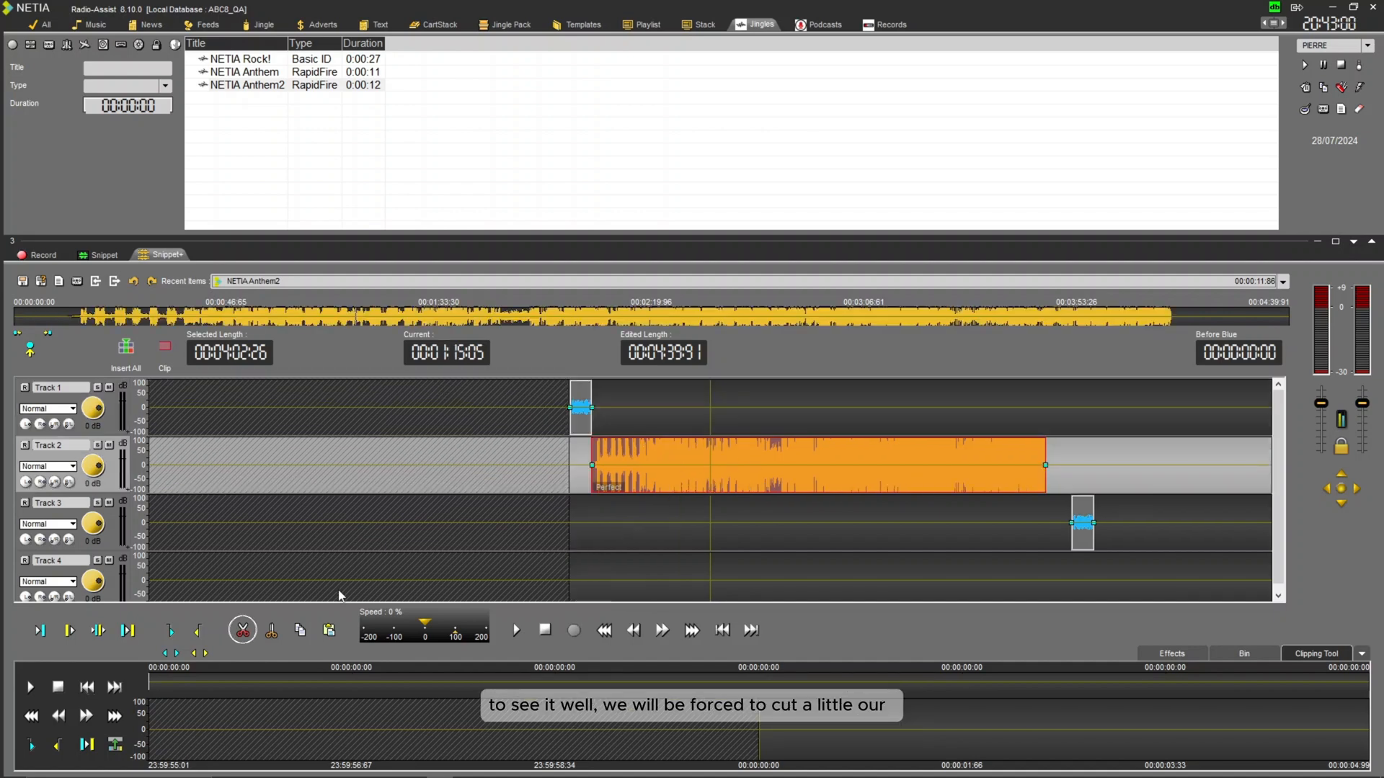
click(242, 640)
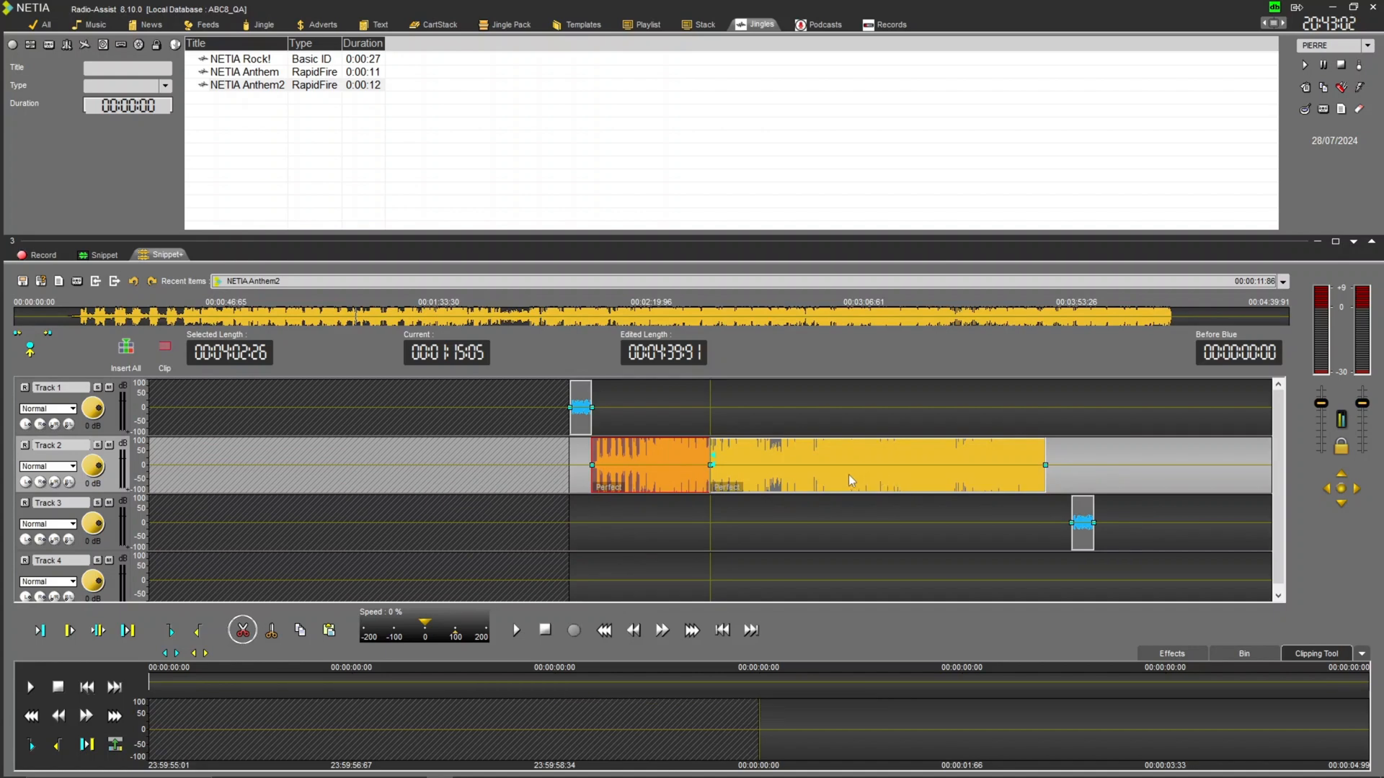
click(849, 474)
click(243, 630)
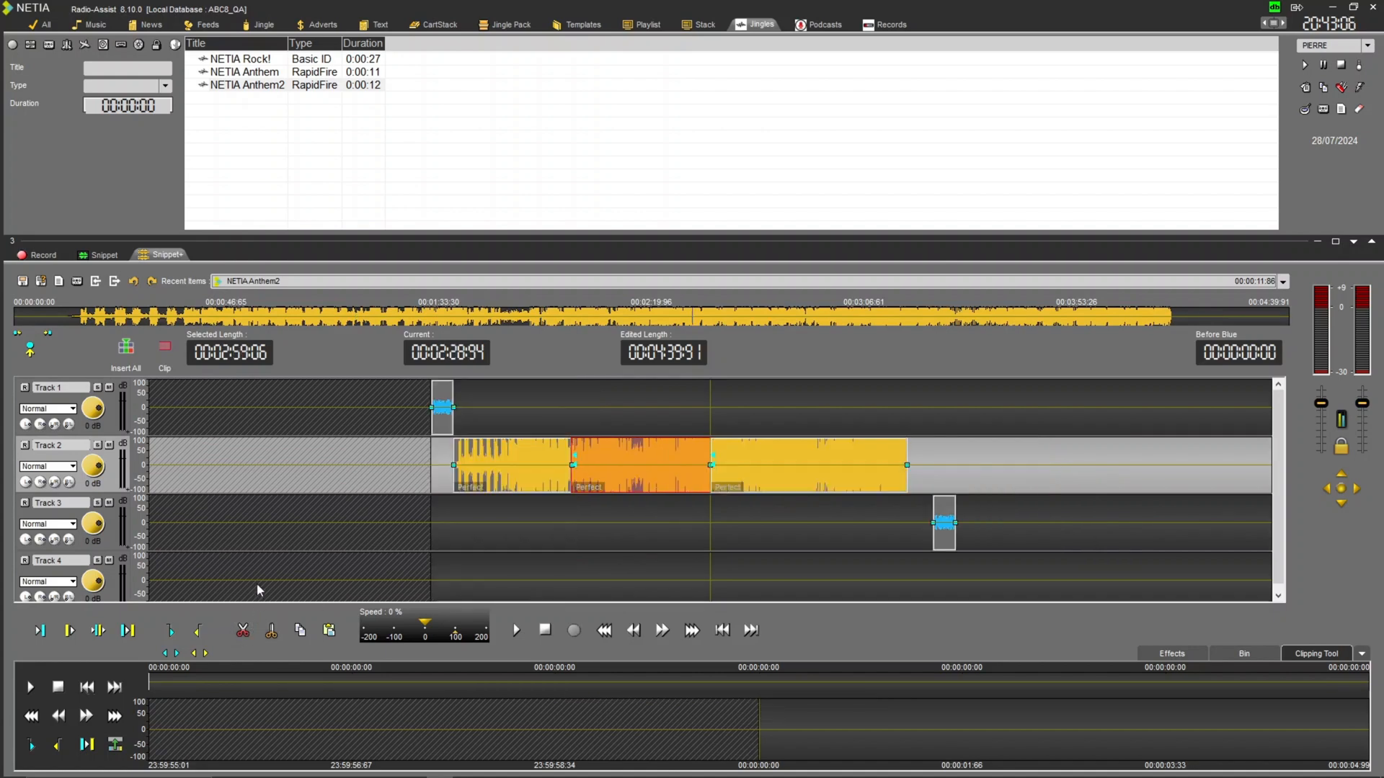
- In Replace mode, move the third and middle Perfect parts individually to the right on Track 2, leaving gaps between all three
click(126, 348)
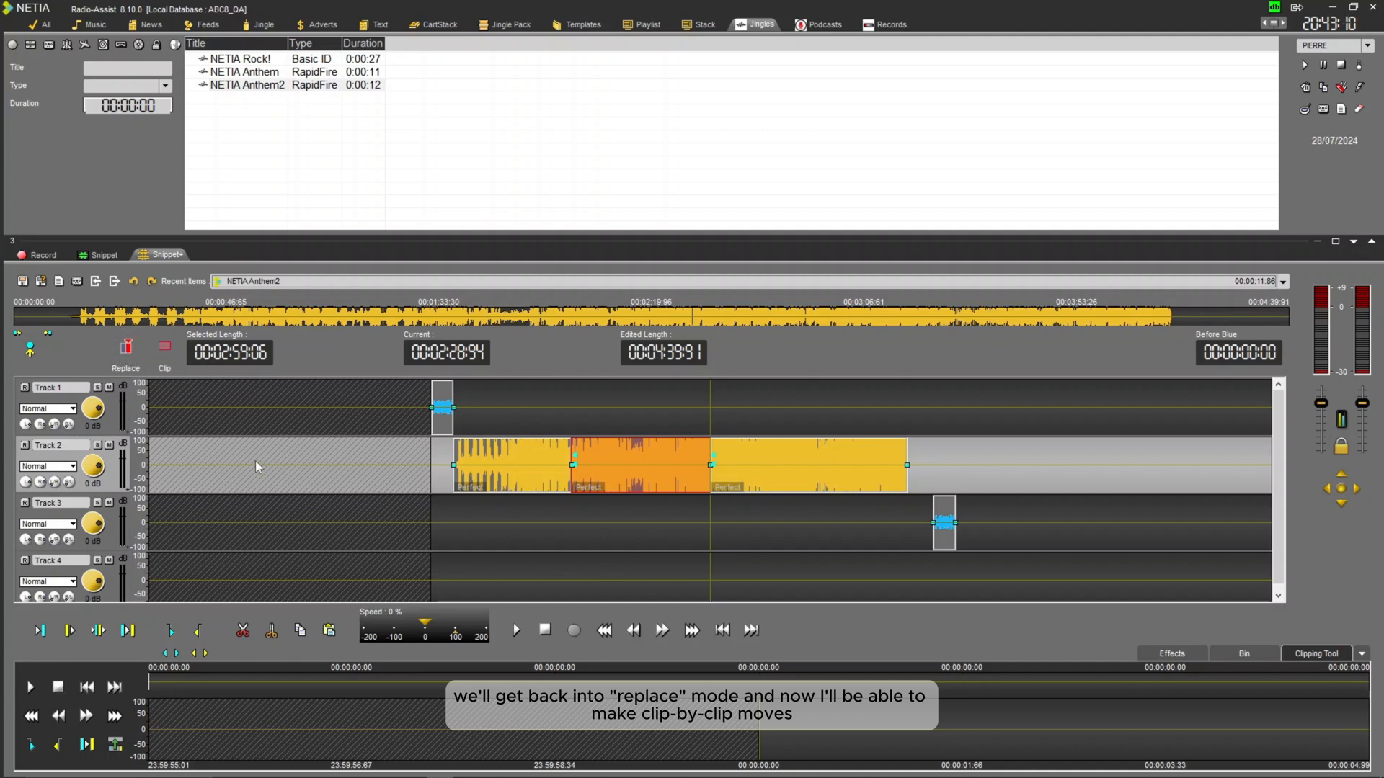
drag(765, 474, 876, 473)
drag(654, 475, 702, 477)
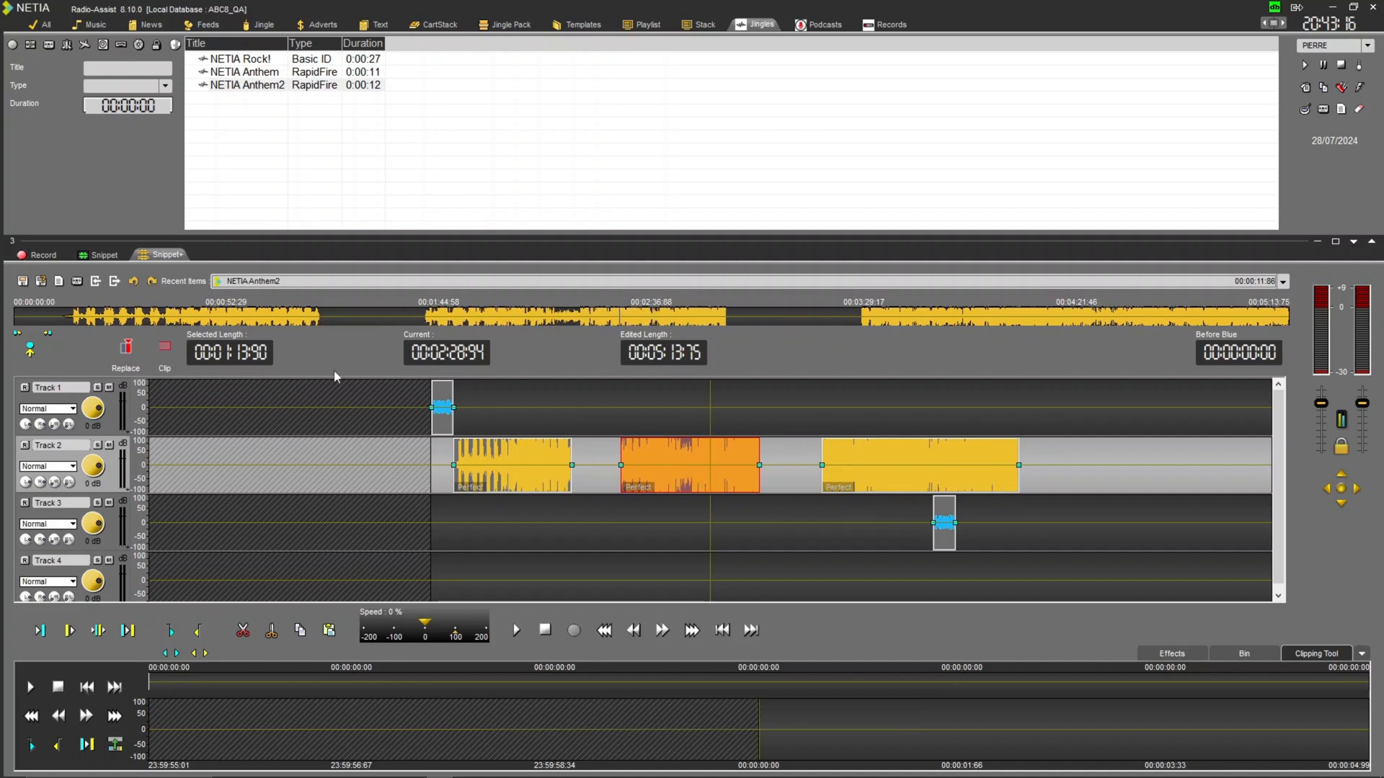
- Shift the middle Perfect part left with its following clip in Insert mode, and right with following clips on all tracks in Insert All mode
click(137, 351)
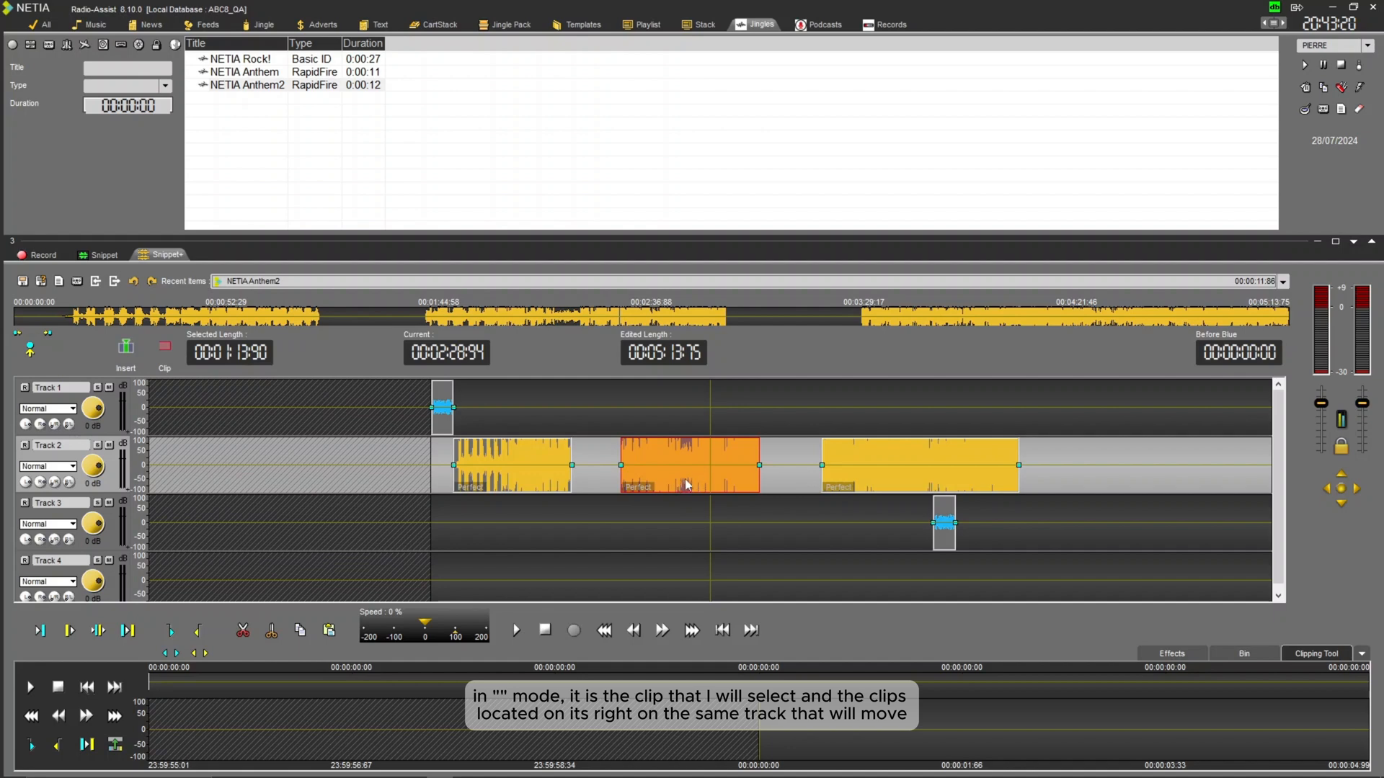
mouse_move(689, 484)
mouse_down()
mouse_move(730, 487)
mouse_move(663, 475)
mouse_up()
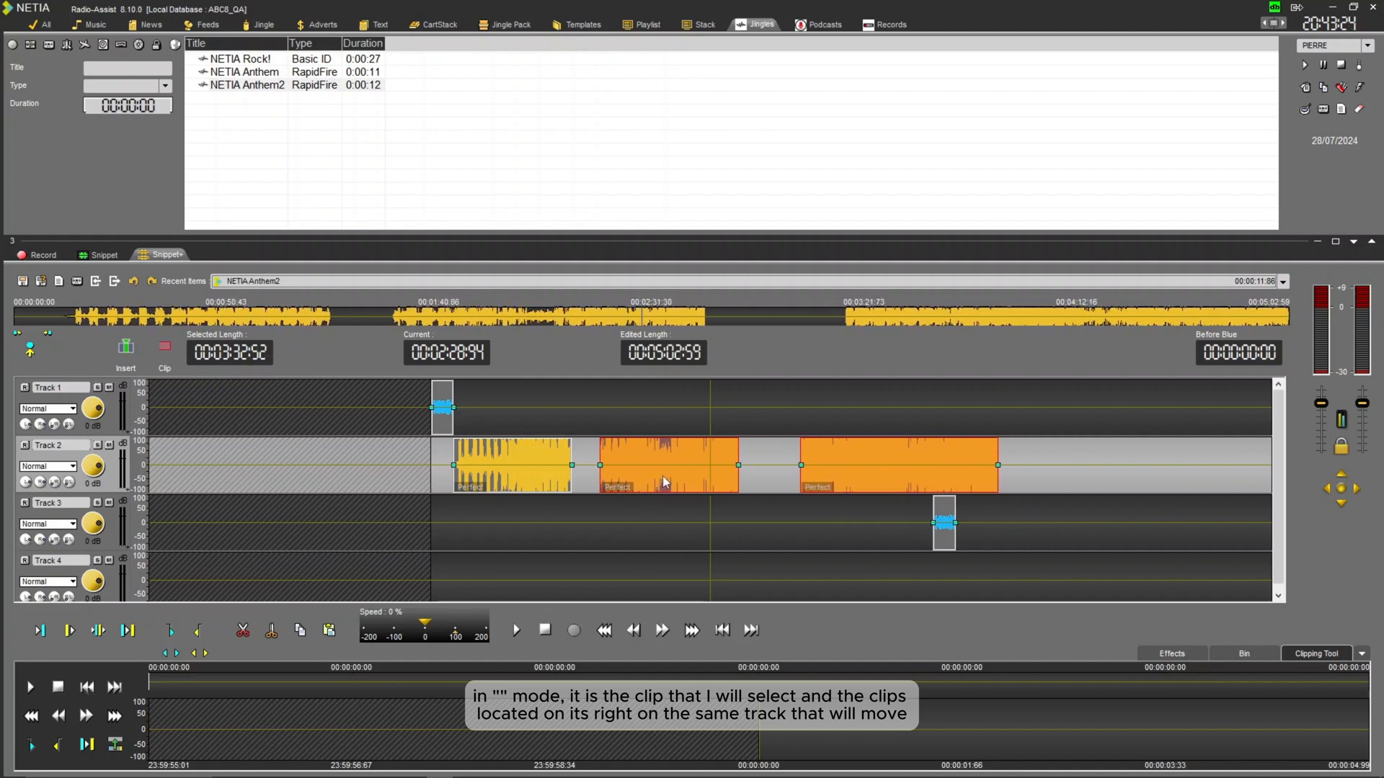
click(127, 348)
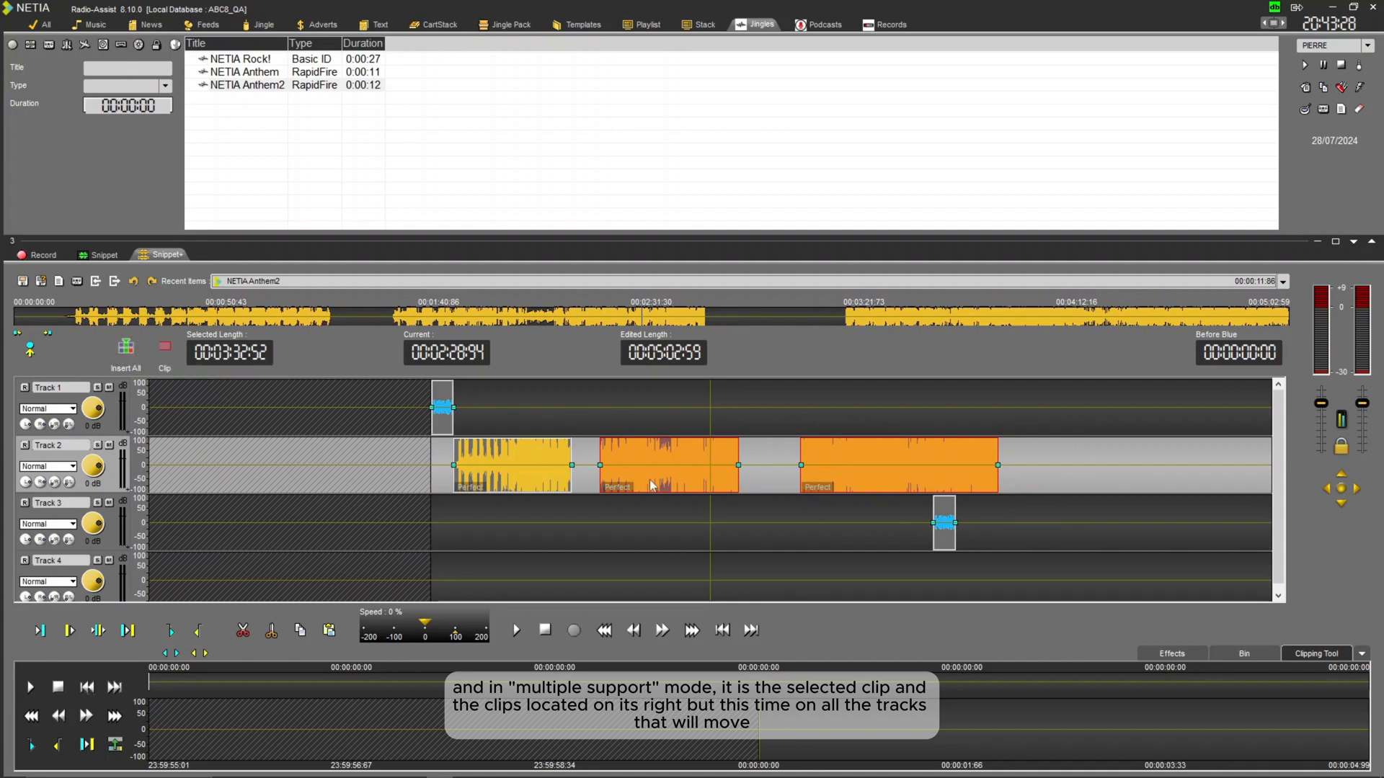
mouse_move(651, 485)
mouse_down()
mouse_move(693, 491)
mouse_move(676, 493)
mouse_up()
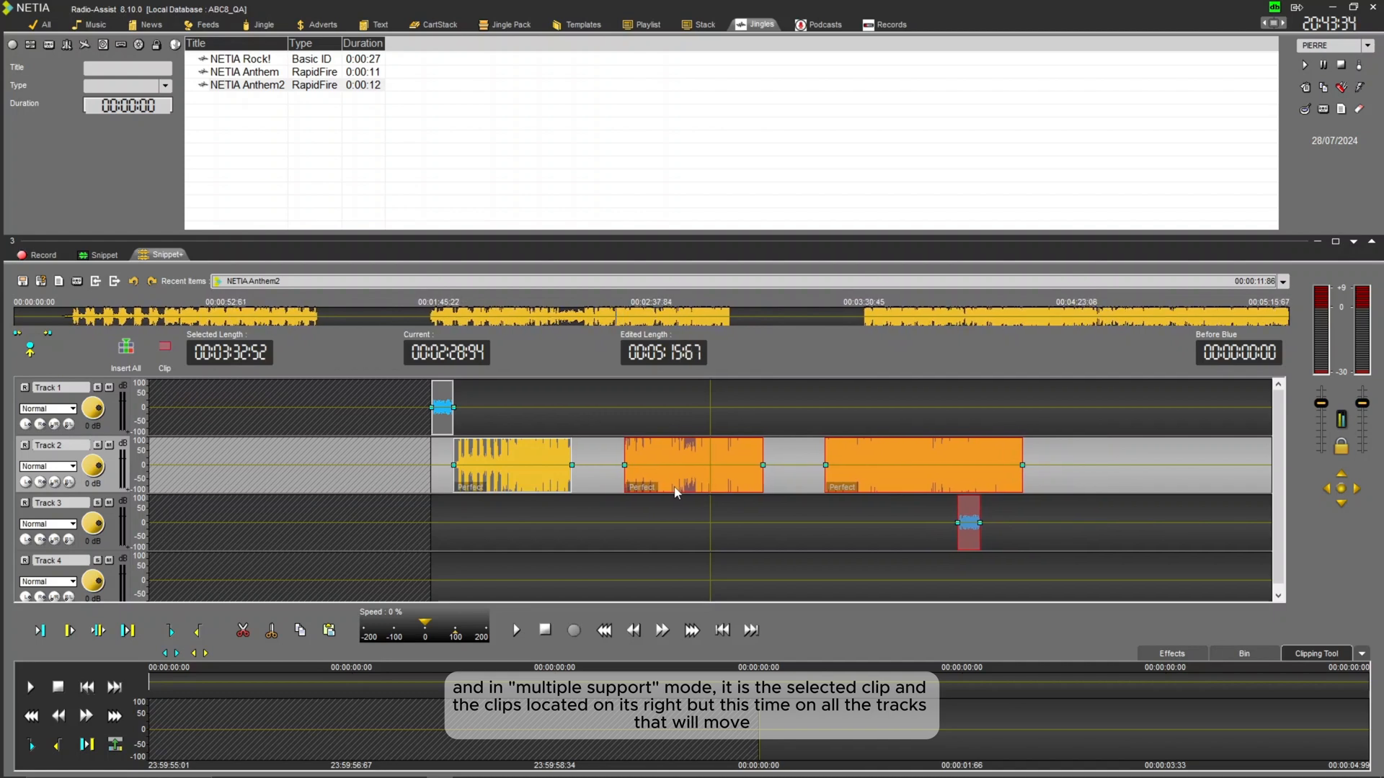
- Return to Replace mode, select the middle and third Perfect parts together, and move both slightly to the left on Track 2
click(126, 349)
click(738, 518)
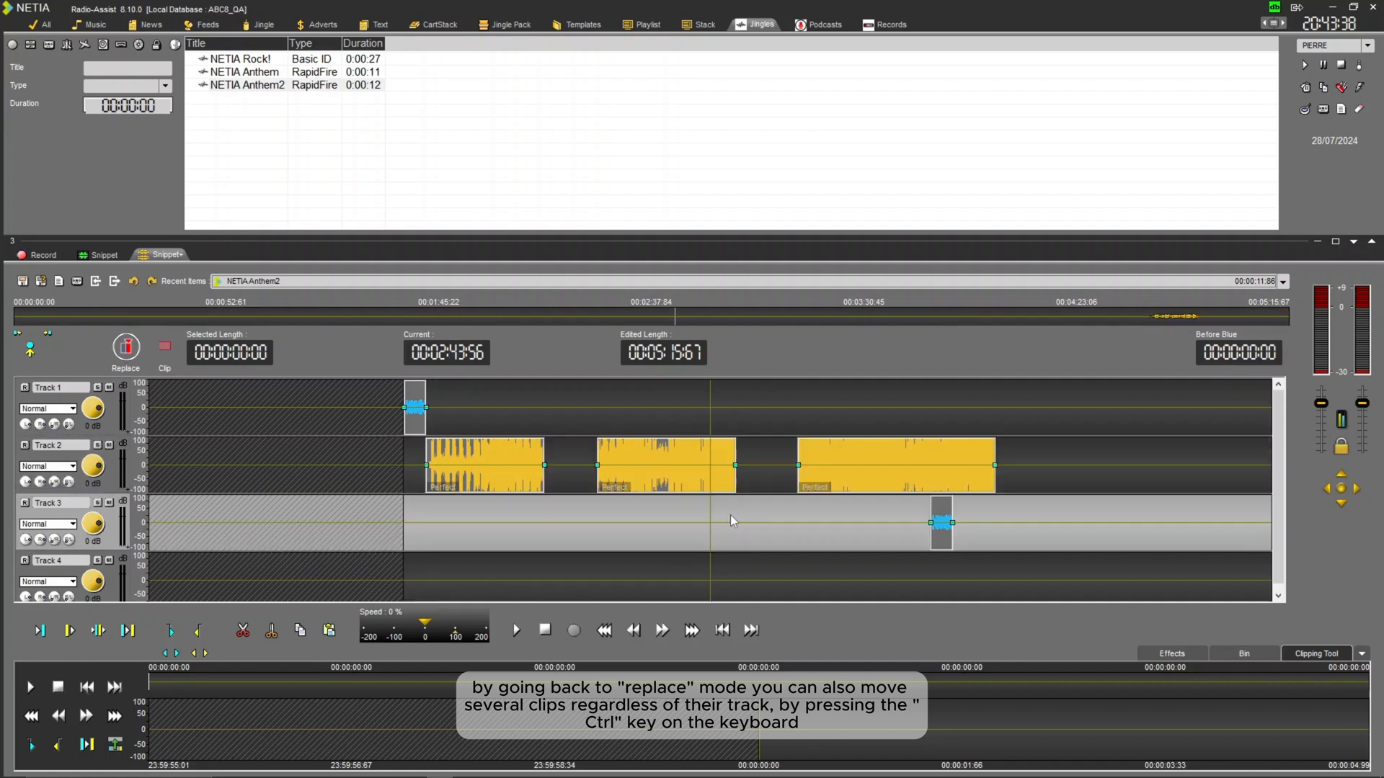
click(694, 490)
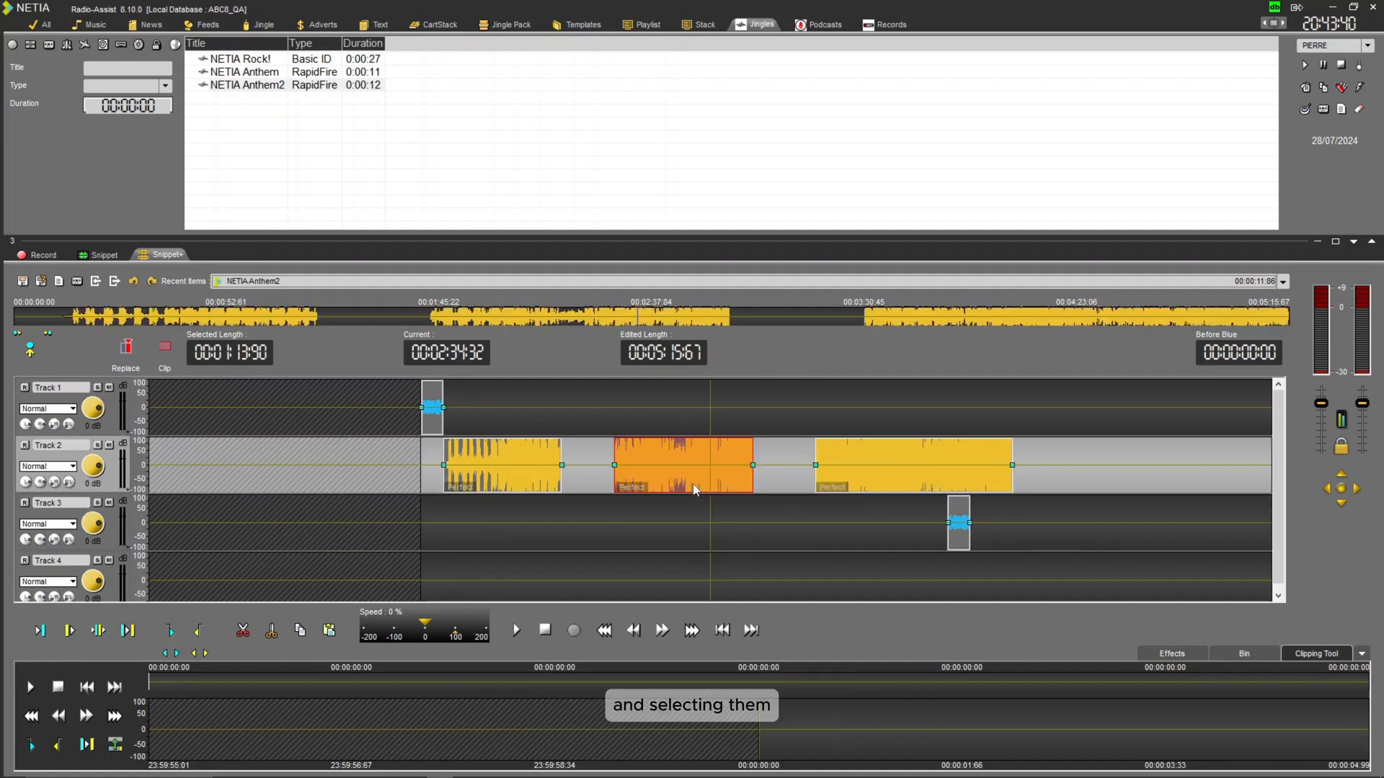
shift+click(869, 481)
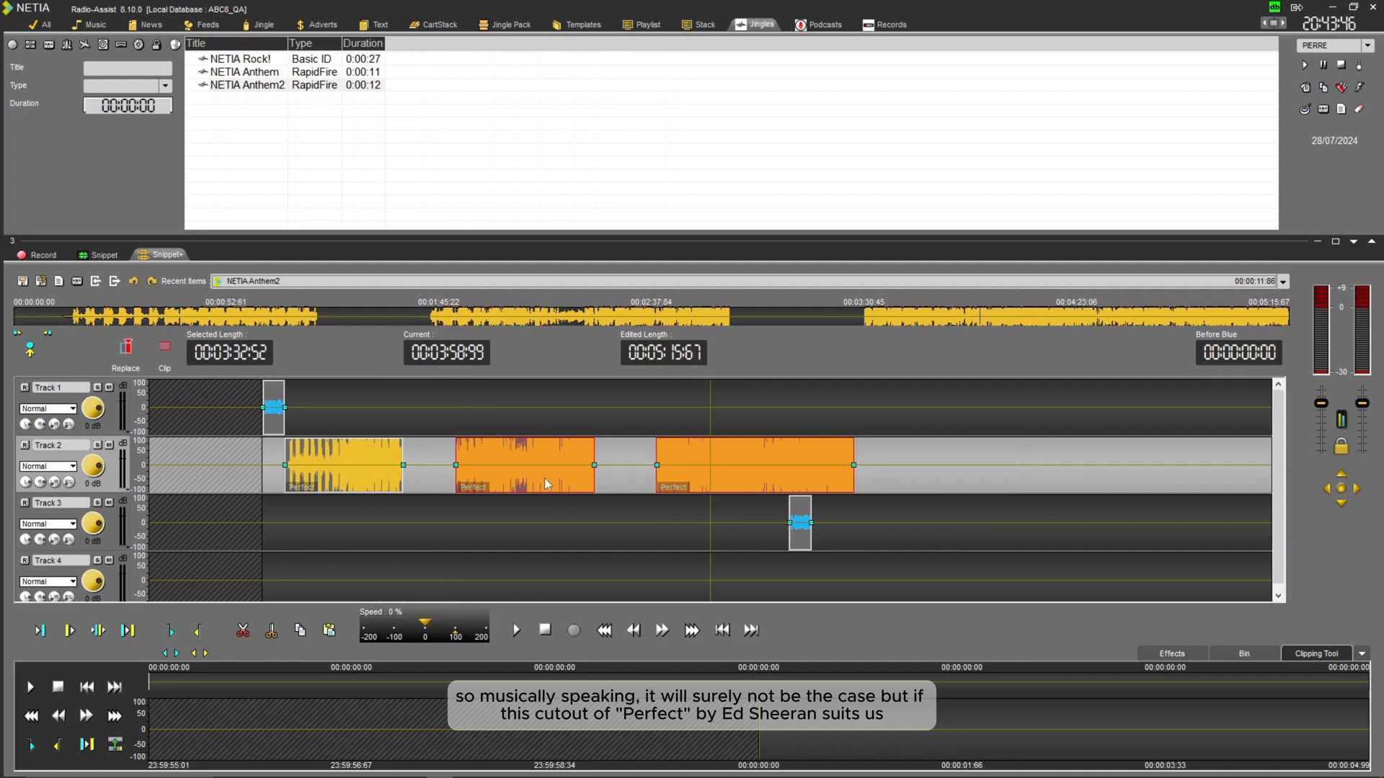
mouse_move(543, 478)
mouse_down()
mouse_move(609, 478)
mouse_move(524, 478)
mouse_up()
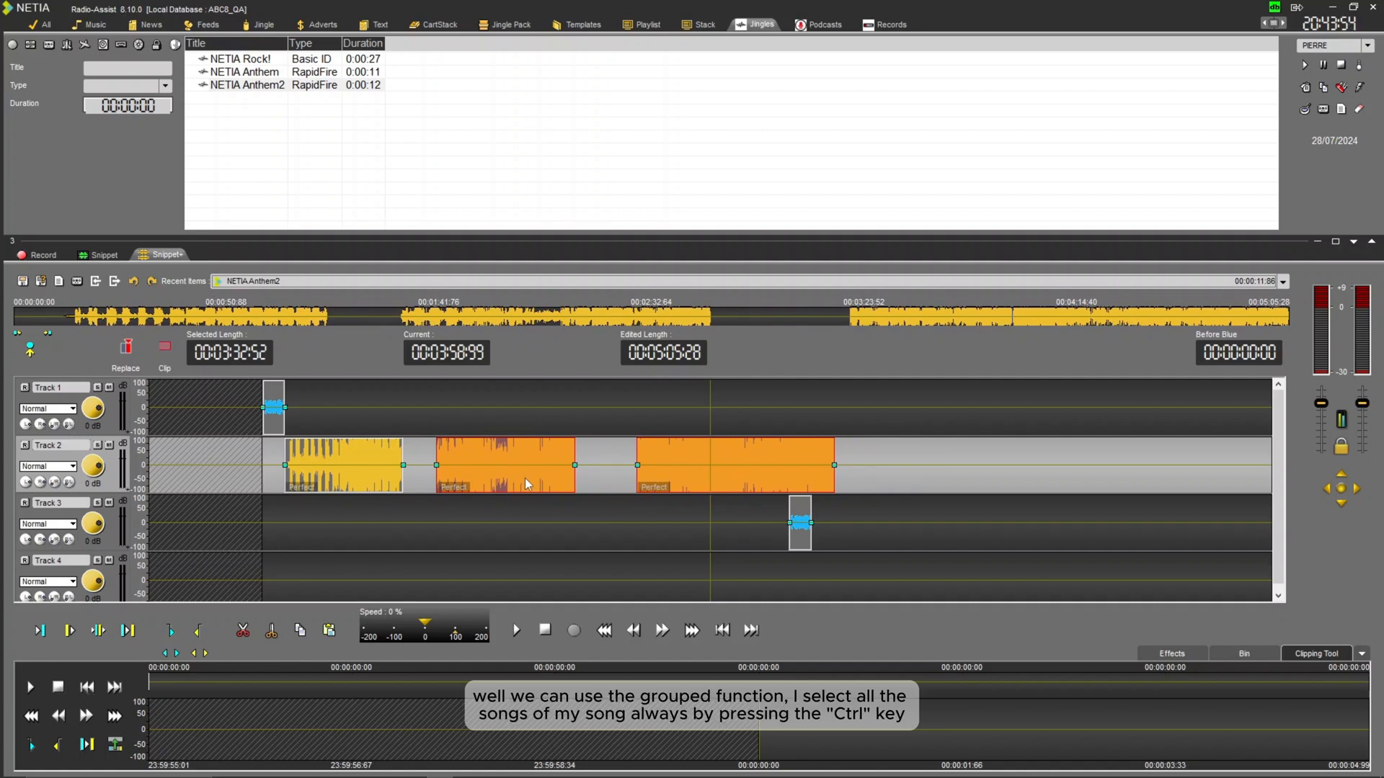
- Group all three Perfect parts on Track 2 and move the group slightly to the right
ctrl+click(383, 481)
right_click(706, 480)
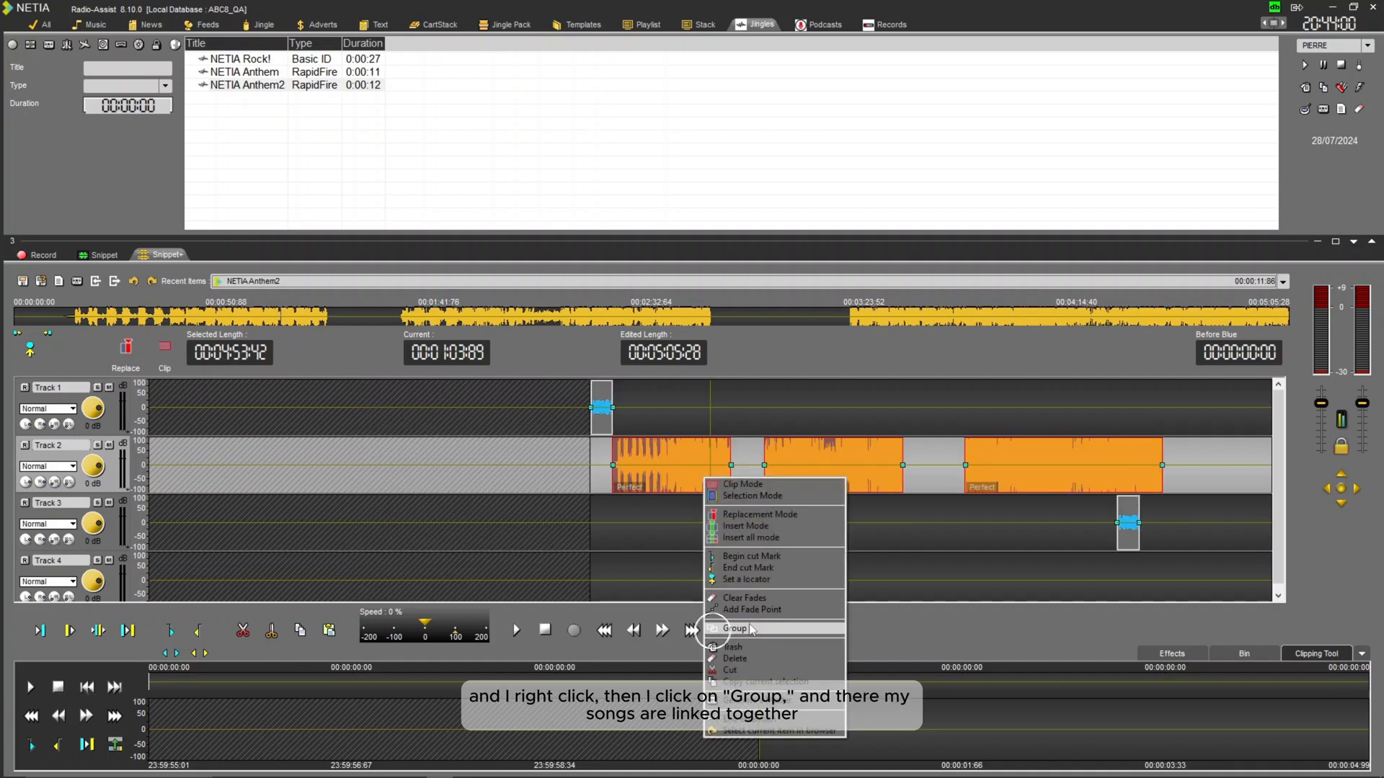
click(715, 629)
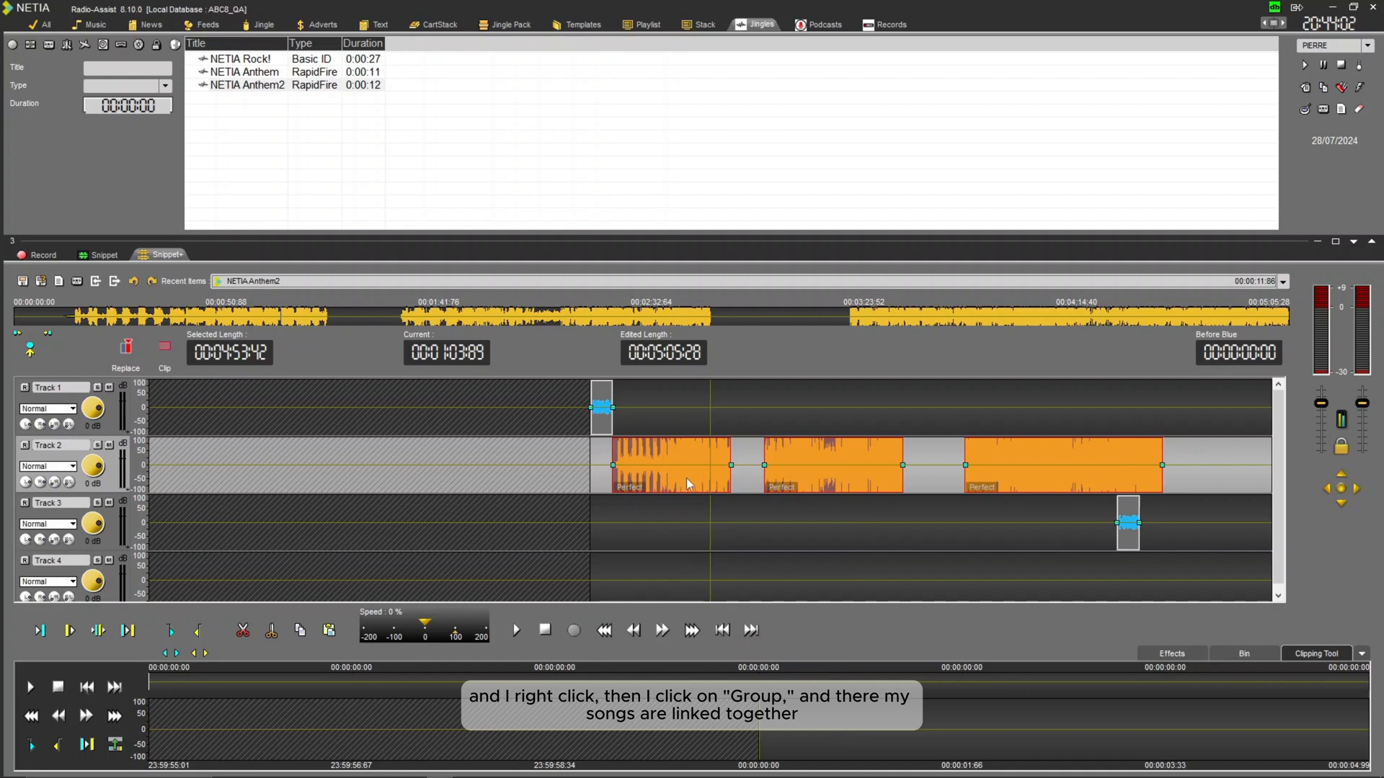
mouse_move(686, 484)
mouse_down()
mouse_move(750, 479)
mouse_move(700, 480)
mouse_up()
click(734, 522)
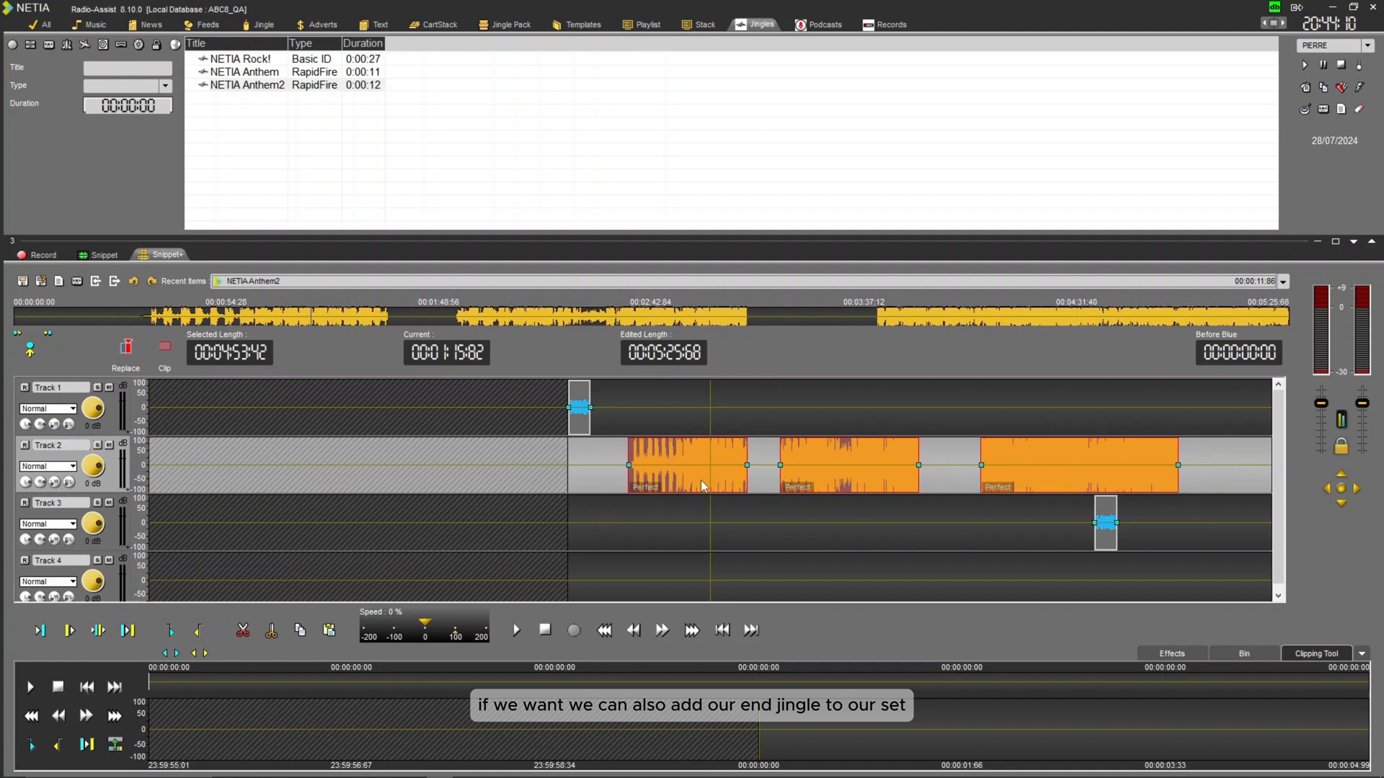
- Add the end jingle on Track 3 to the group of Perfect parts and move the whole set to the right
click(1106, 533)
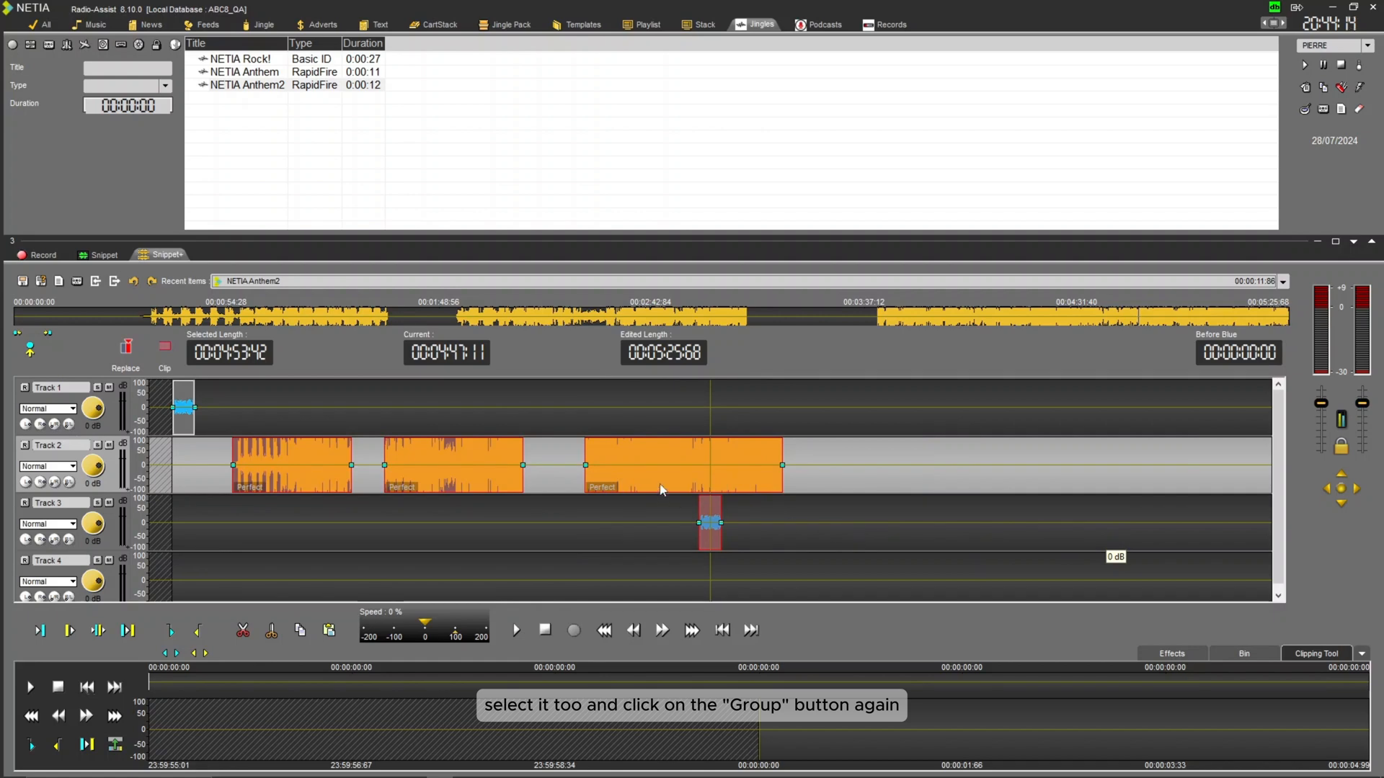
right_click(715, 503)
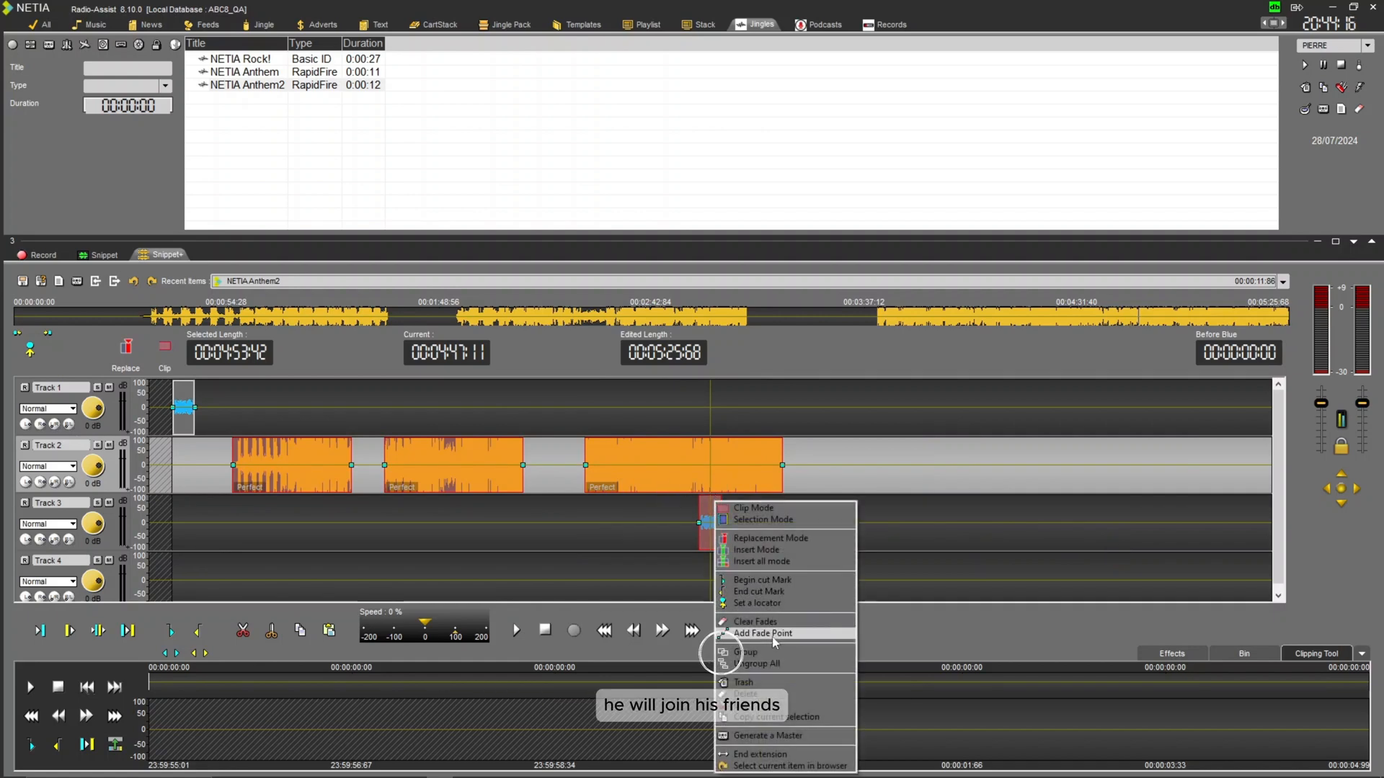
click(749, 653)
mouse_move(484, 487)
mouse_down()
mouse_move(580, 478)
mouse_move(493, 490)
mouse_up()
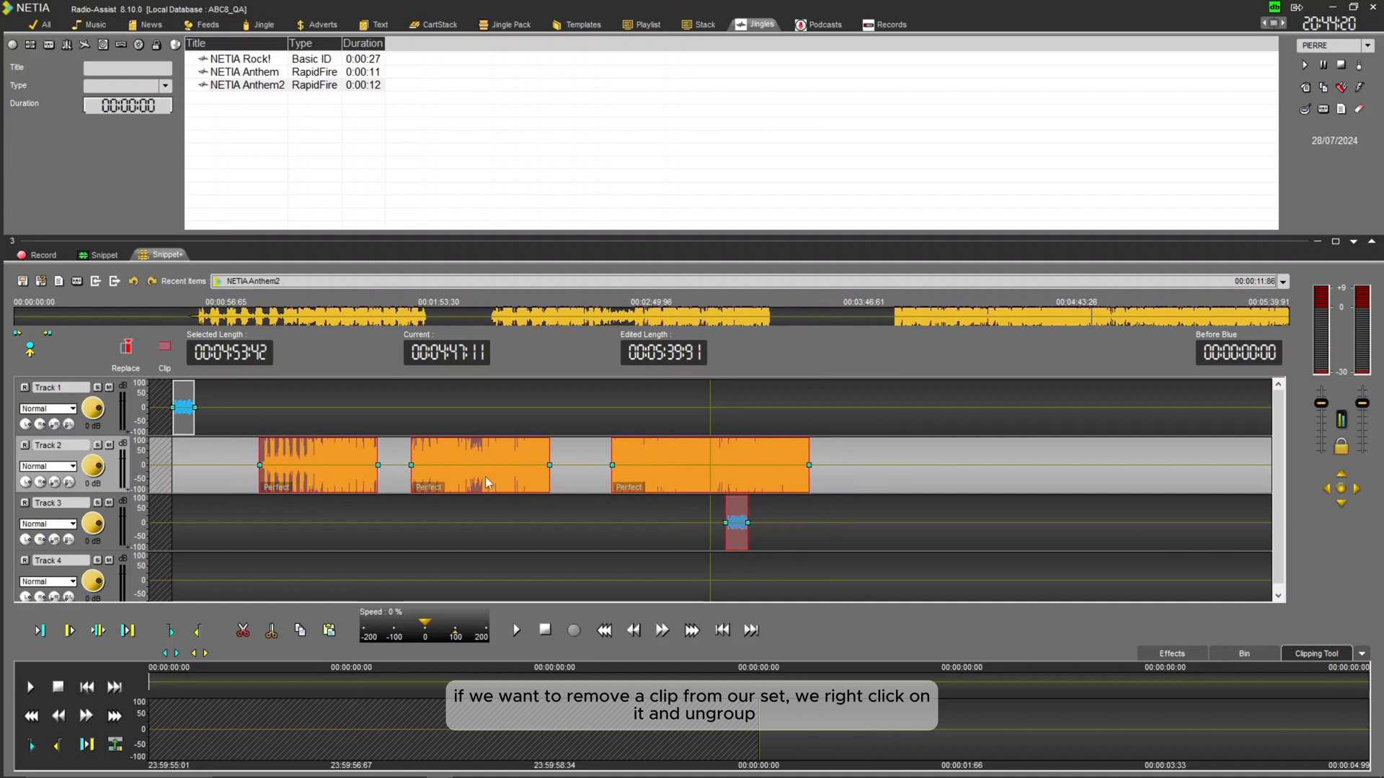
- Ungroup the middle Perfect part from the set and move the remaining grouped clips slightly to the left
scroll(485, 478, up, 3)
right_click(677, 477)
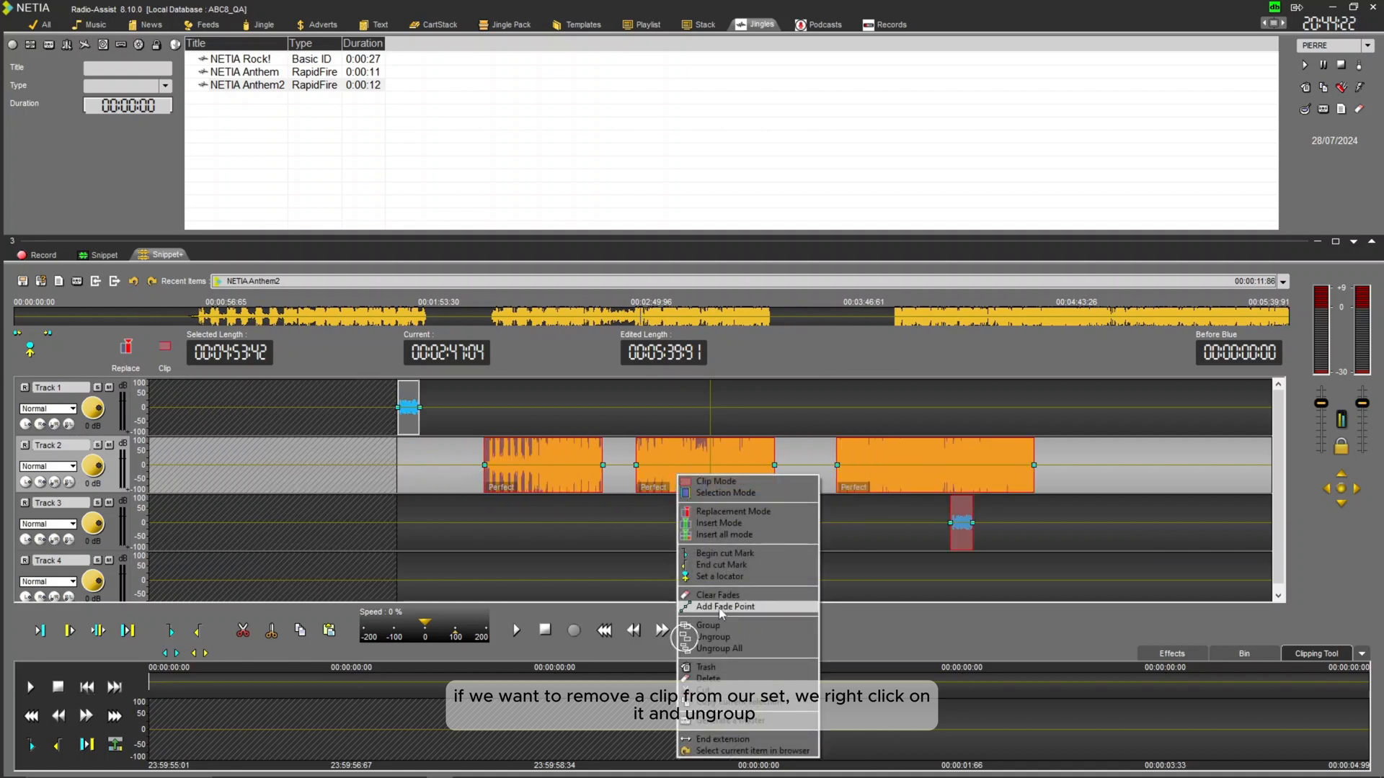
click(728, 636)
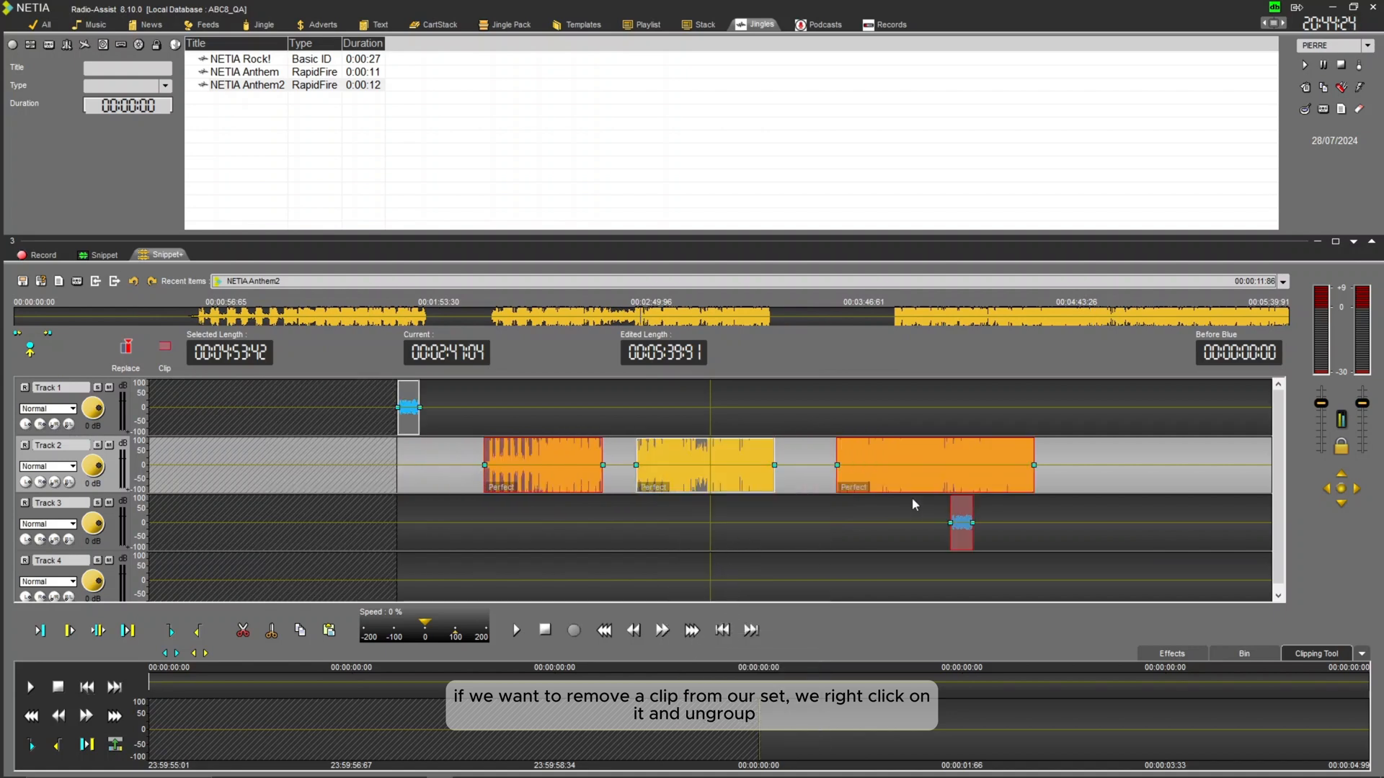
mouse_move(899, 484)
mouse_down()
mouse_move(872, 483)
mouse_move(887, 489)
mouse_up()
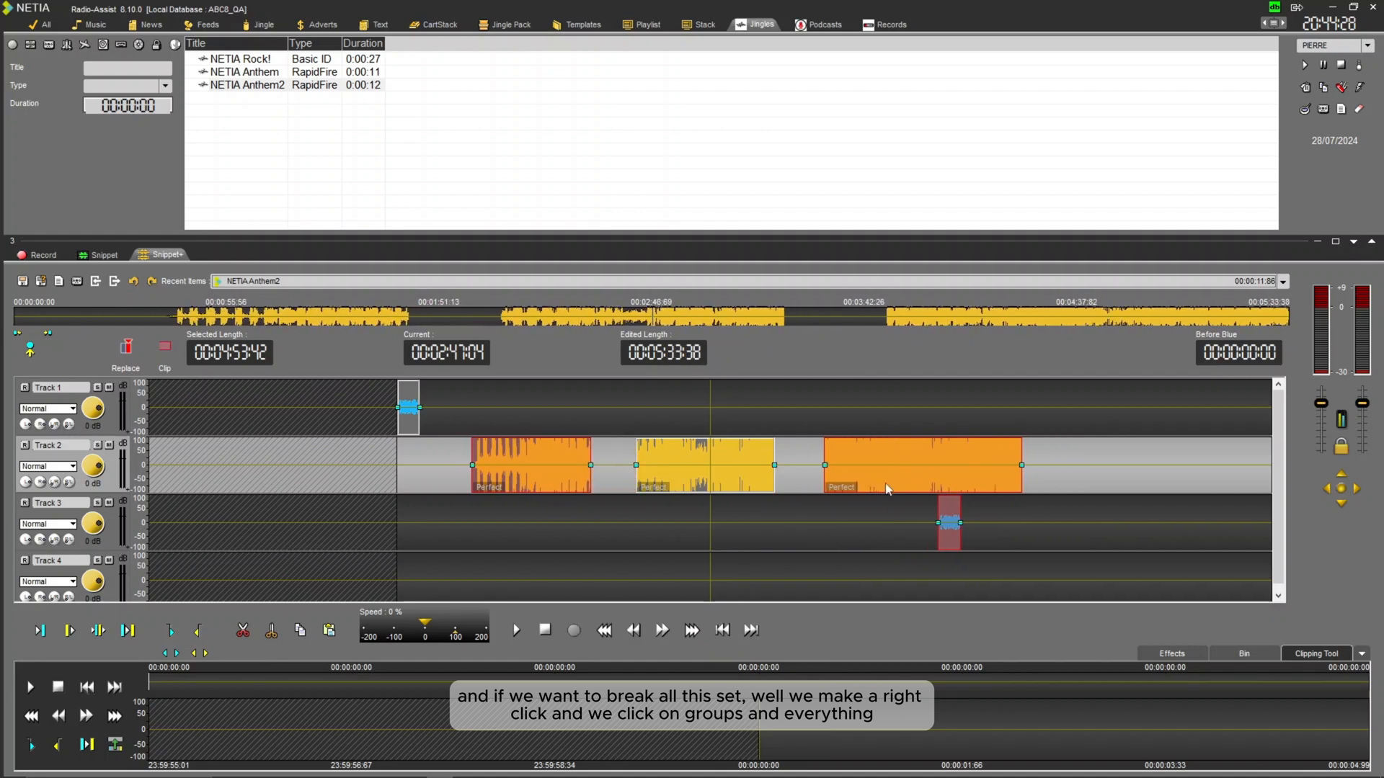
- Ungroup all clips in the set and move the third and middle Perfect parts individually to the left on Track 2
right_click(887, 485)
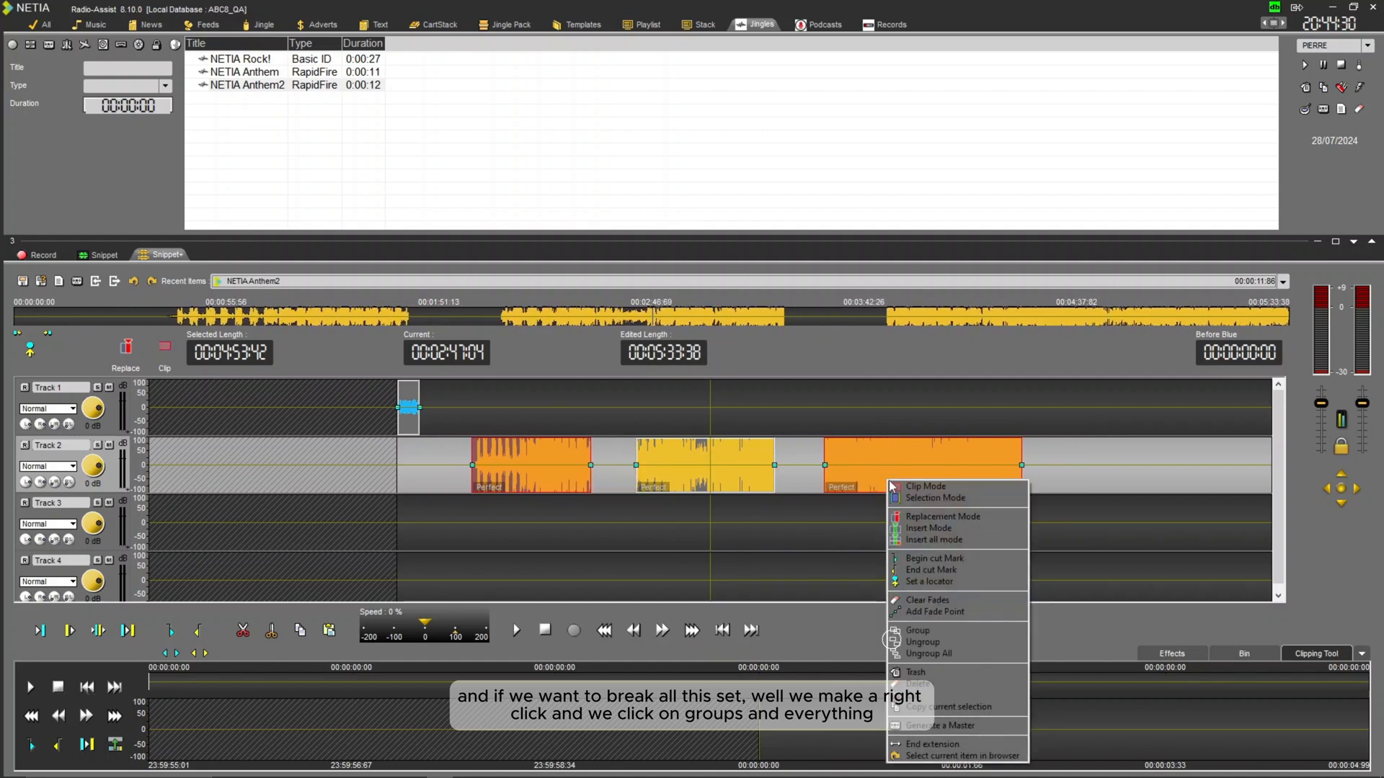
click(922, 642)
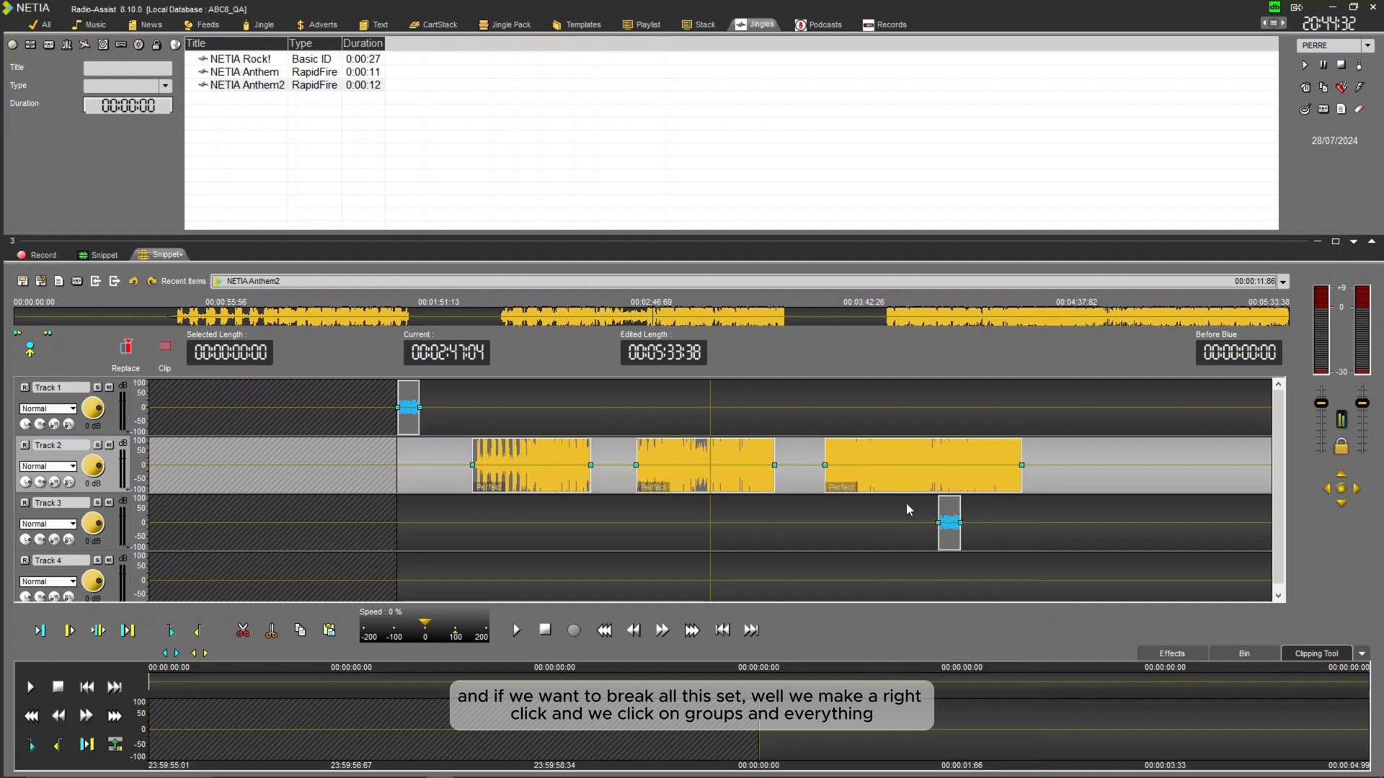
mouse_move(898, 475)
mouse_down()
mouse_move(863, 471)
mouse_move(881, 475)
mouse_up()
drag(731, 484, 736, 484)
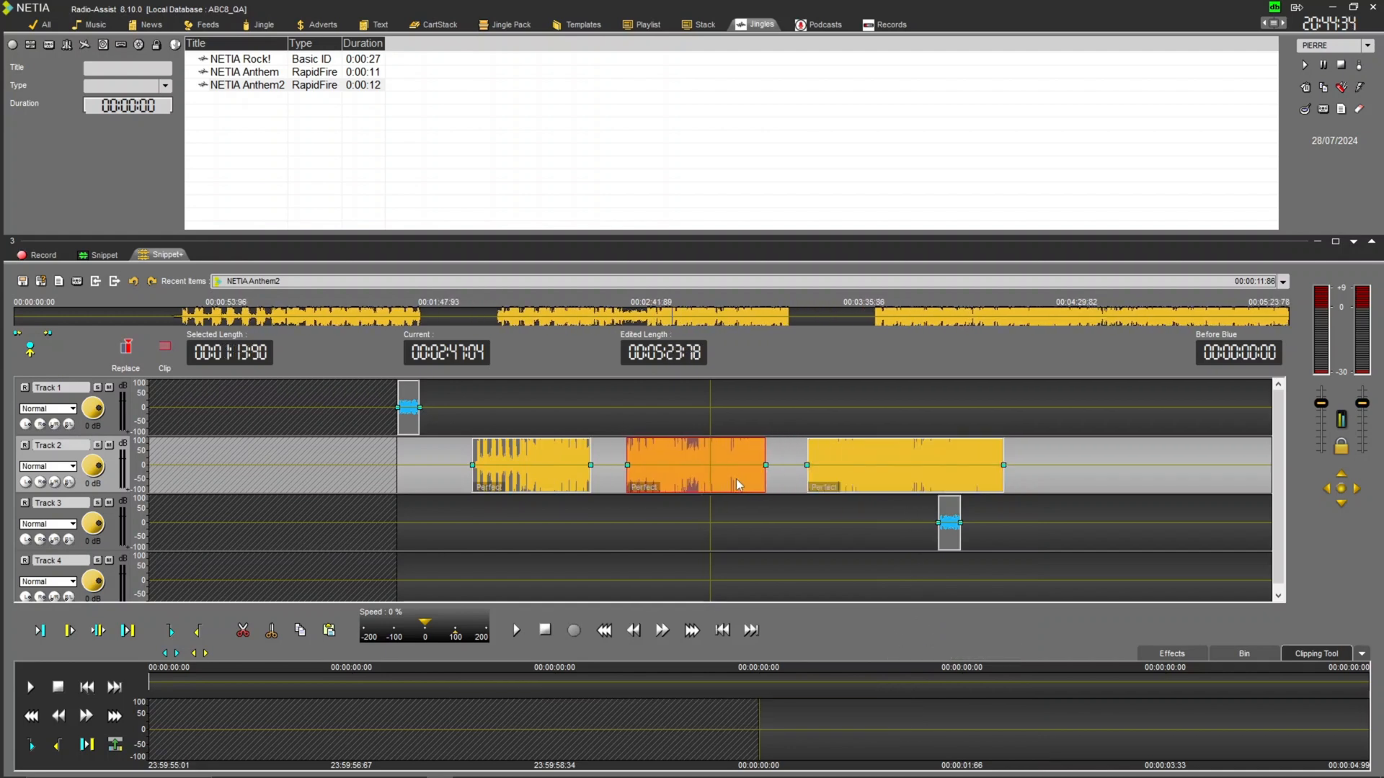
drag(868, 476, 864, 477)
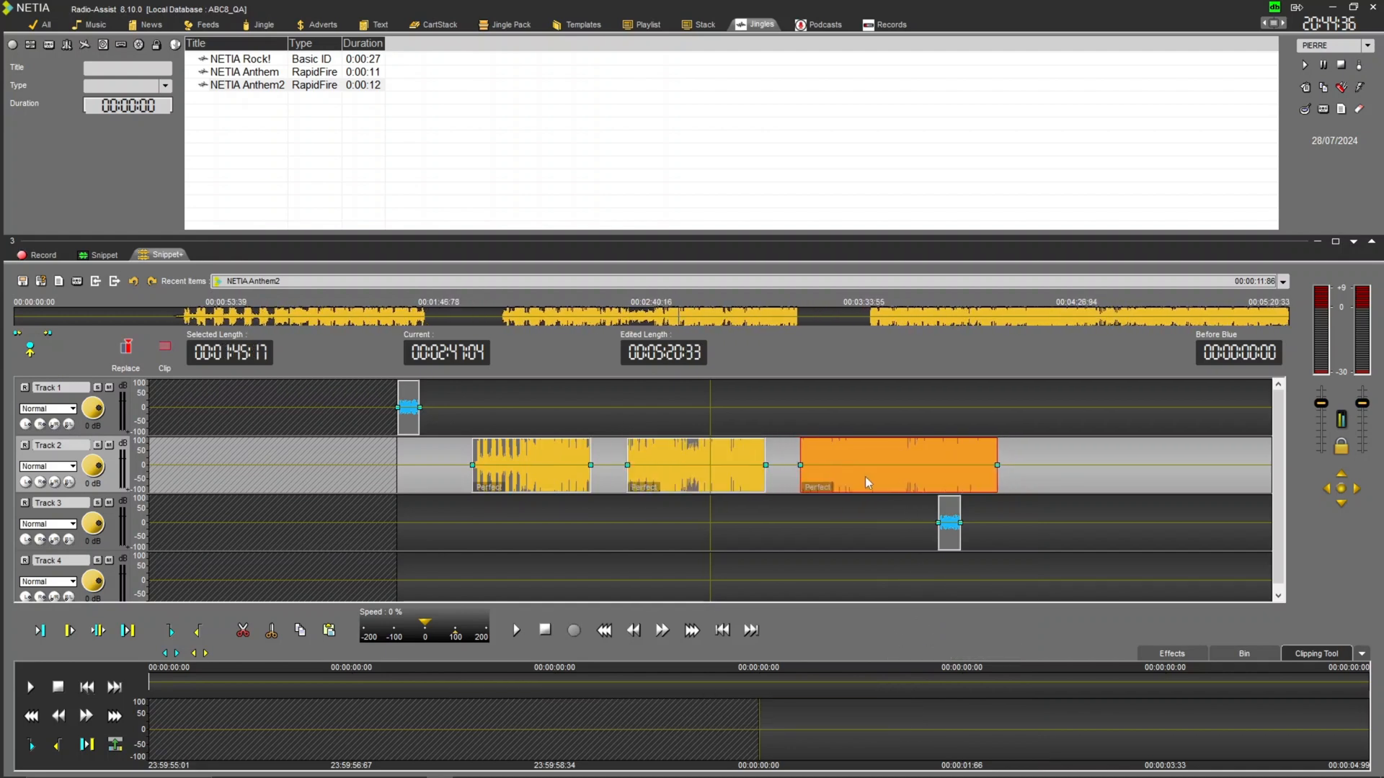